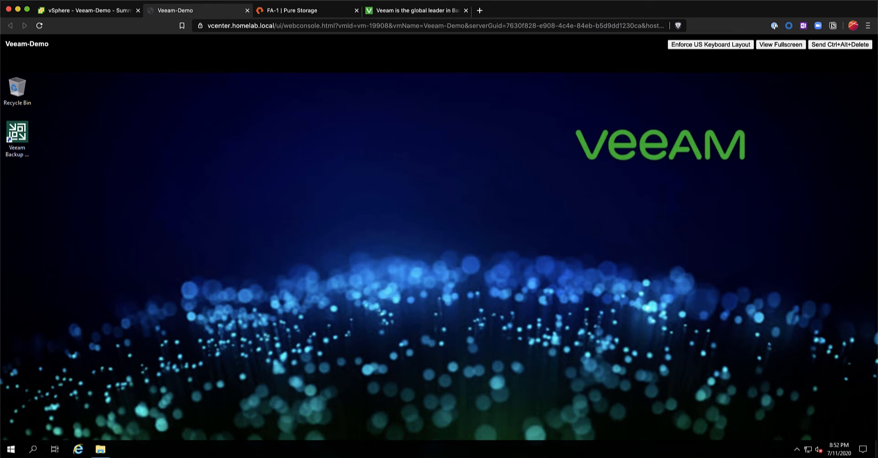
Find the Pure Storage Plug-In for Veeam Backup & Replication among the Veeam Availability Suite downloads on veeam.com.
{"action": "left_click", "coordinate": [382, 11]}
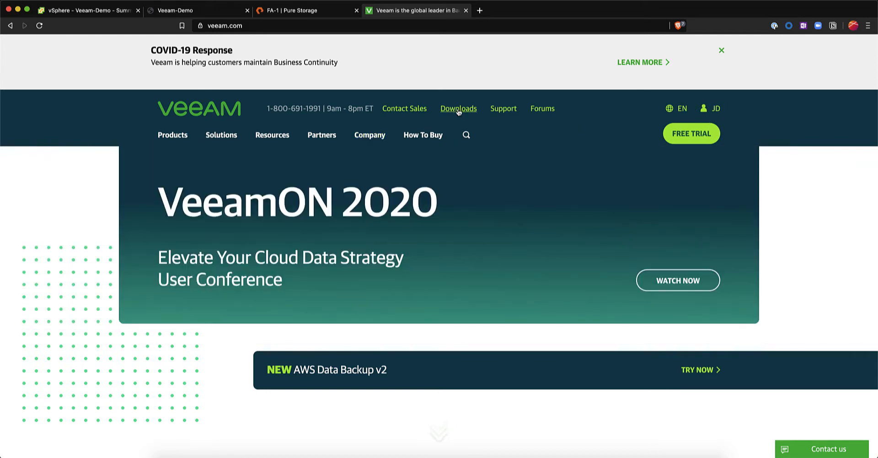
{"action": "left_click", "coordinate": [458, 110]}
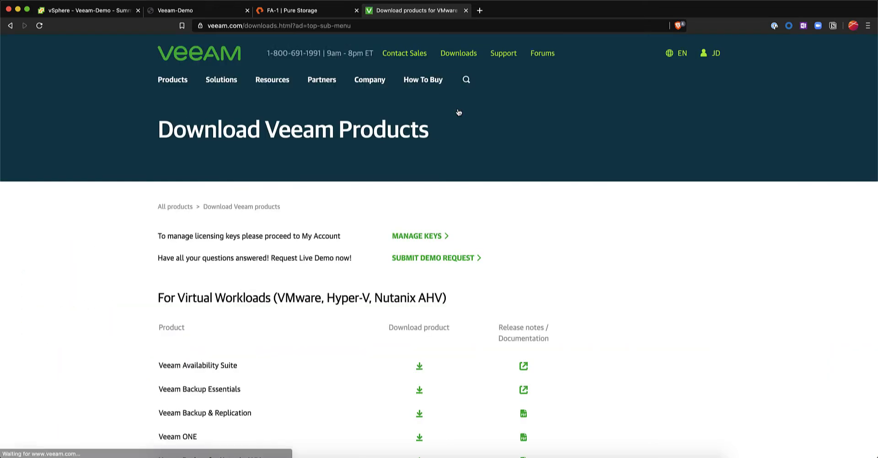
{"action": "scroll", "coordinate": [468, 215], "scroll_direction": "down", "scroll_amount": 3}
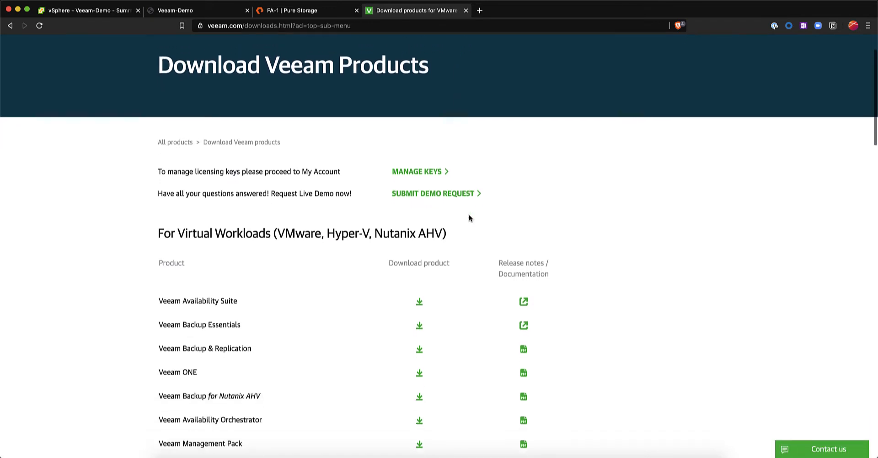
{"action": "scroll", "coordinate": [469, 218], "scroll_direction": "down", "scroll_amount": 2}
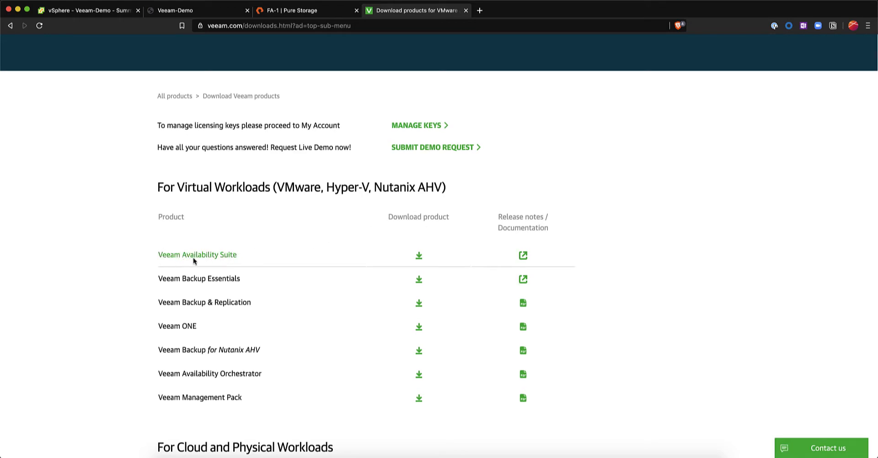
{"action": "left_click", "coordinate": [417, 257]}
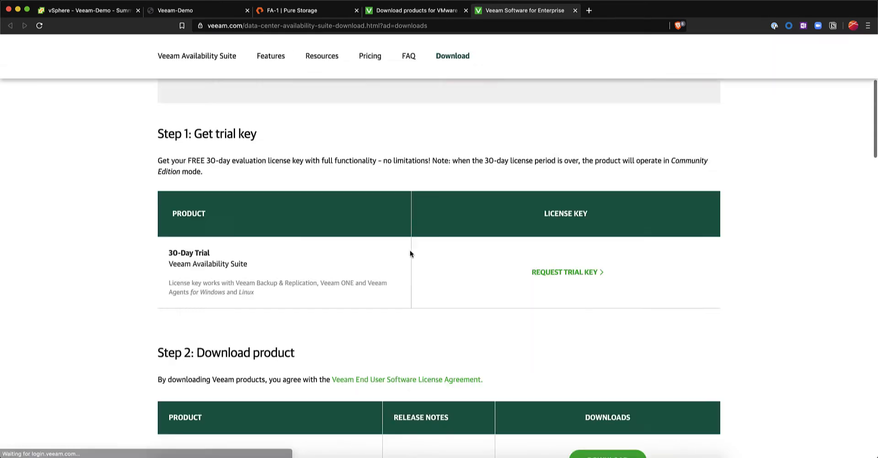
{"action": "scroll", "coordinate": [410, 255], "scroll_direction": "down", "scroll_amount": 10}
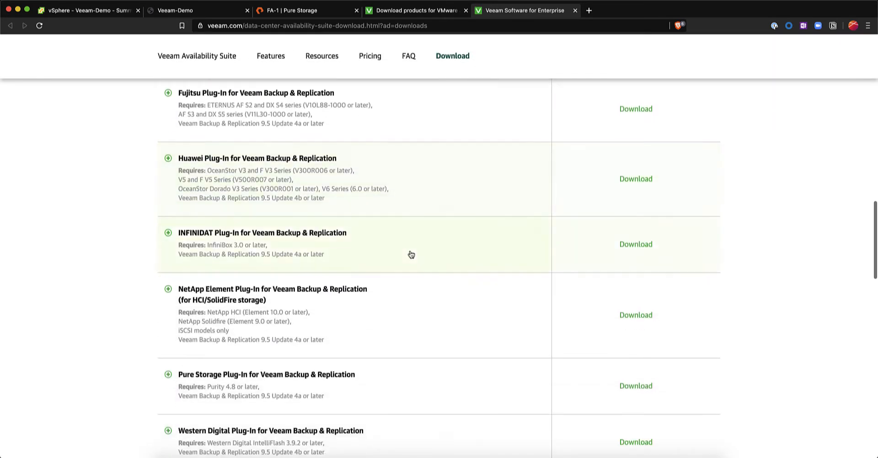
{"action": "scroll", "coordinate": [411, 255], "scroll_direction": "down", "scroll_amount": 2}
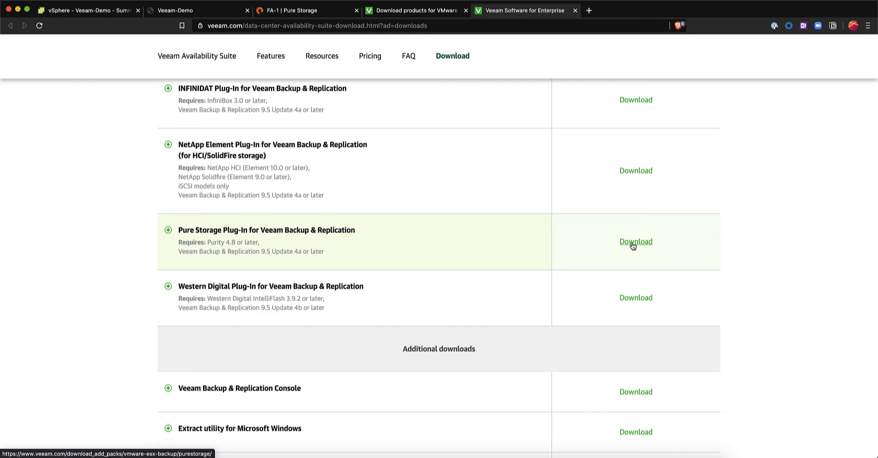
Install the Pure Storage plug-in on the Veeam-Demo machine with PureStoragePlugin_1.2.45 from the Downloads folder, accepting the terms of usage.
{"action": "left_click", "coordinate": [208, 15]}
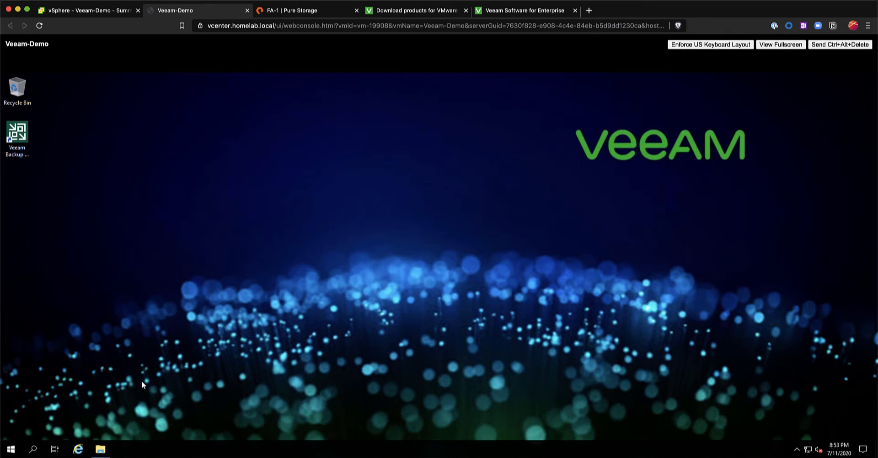
{"action": "left_click", "coordinate": [101, 453]}
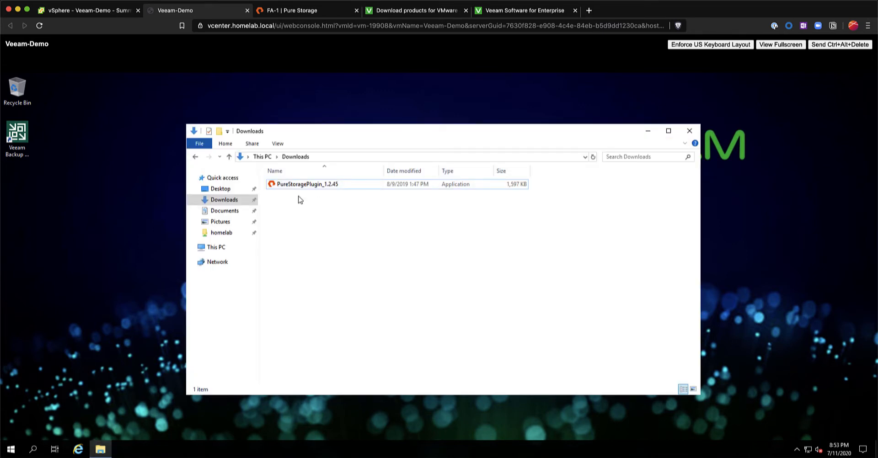
{"action": "mouse_move", "coordinate": [296, 189]}
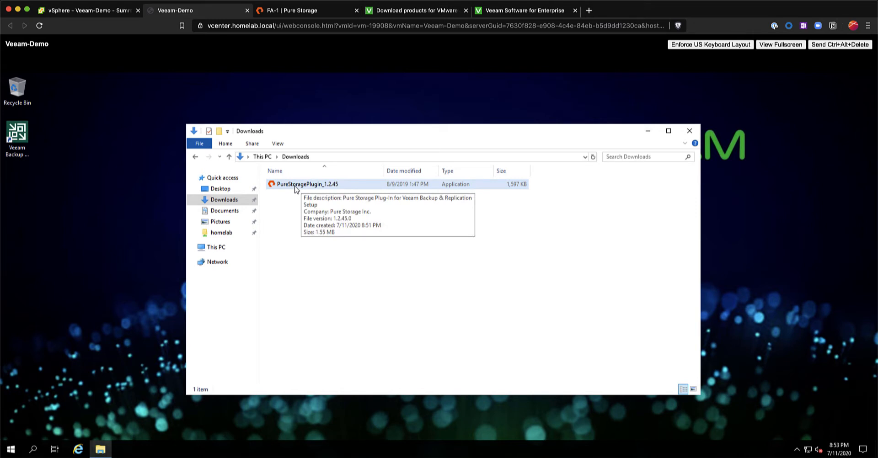
{"action": "double_click", "coordinate": [295, 185]}
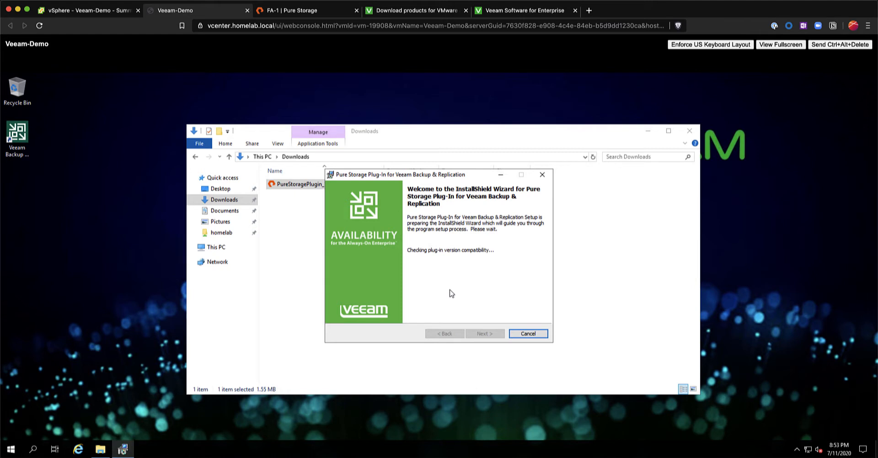
{"action": "left_click", "coordinate": [485, 333]}
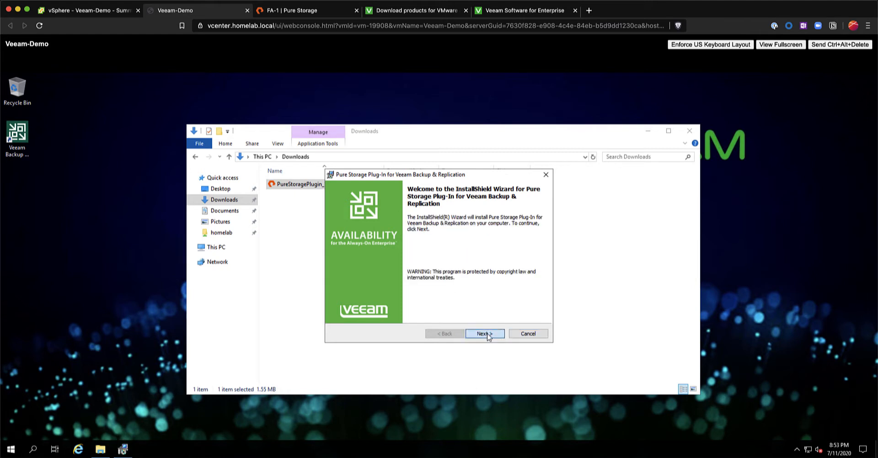
{"action": "left_click", "coordinate": [358, 306]}
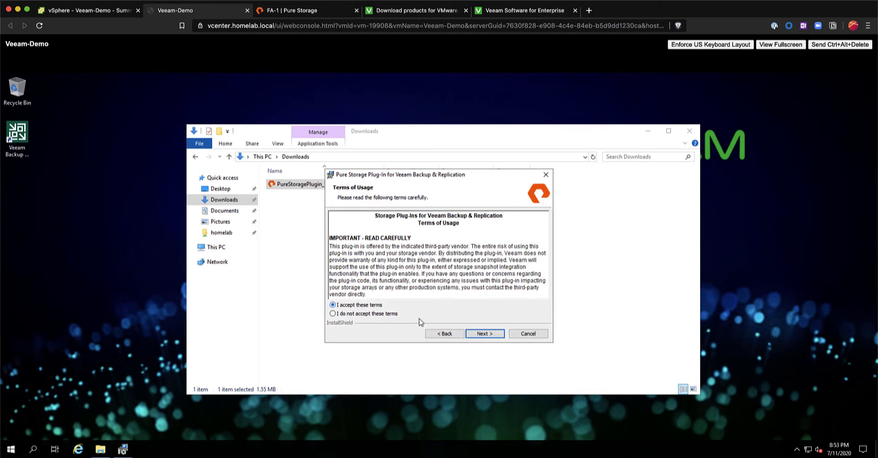
{"action": "left_click", "coordinate": [488, 337]}
{"action": "left_click", "coordinate": [485, 334]}
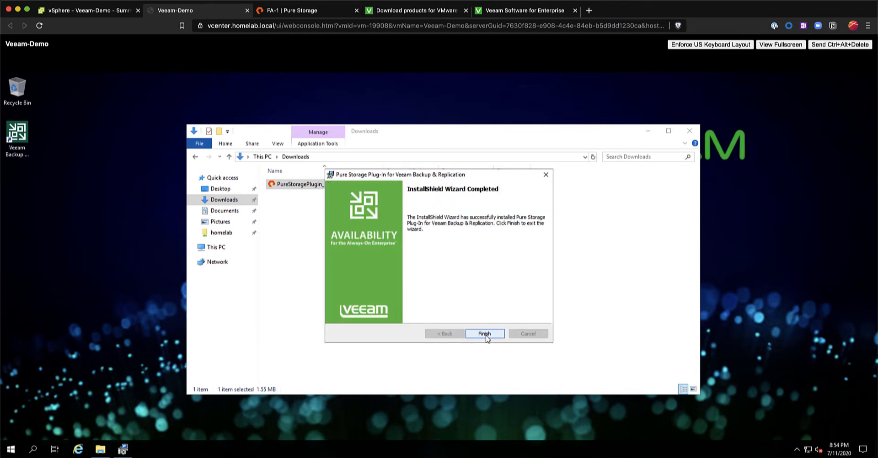
{"action": "left_click", "coordinate": [485, 335]}
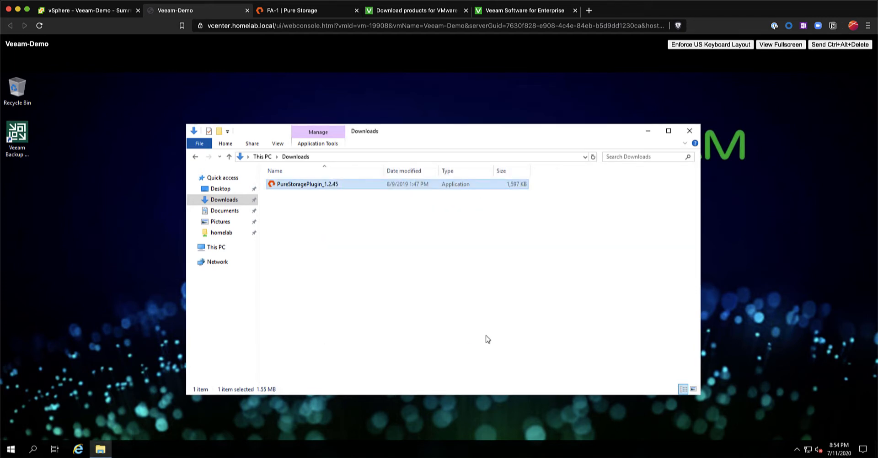
{"action": "left_click", "coordinate": [688, 133]}
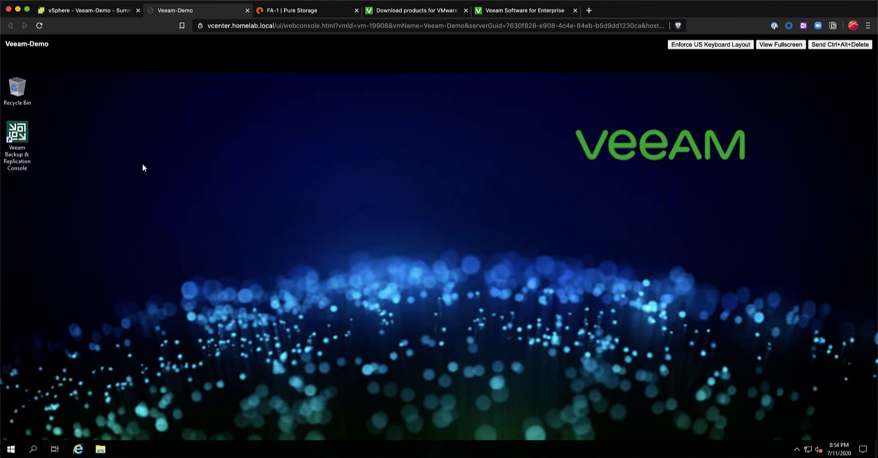
Launch the Veeam Backup & Replication console, connect to localhost with Windows session authentication, and view the inventory.
{"action": "double_click", "coordinate": [25, 135]}
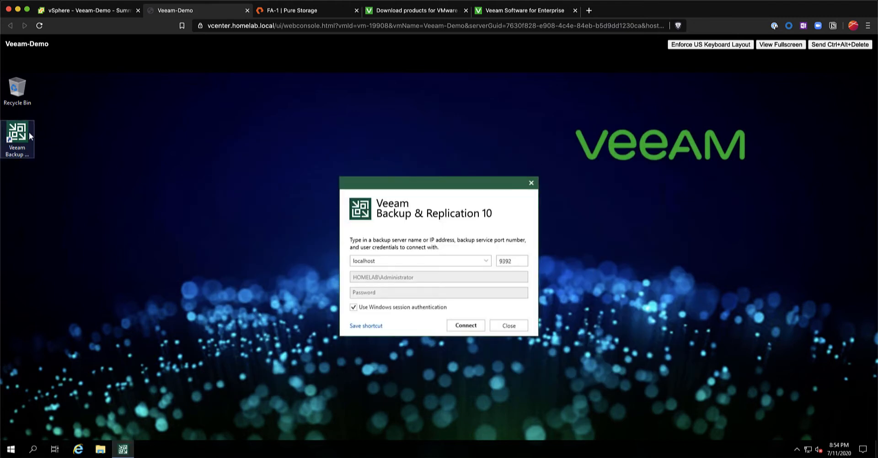
{"action": "left_click", "coordinate": [453, 326]}
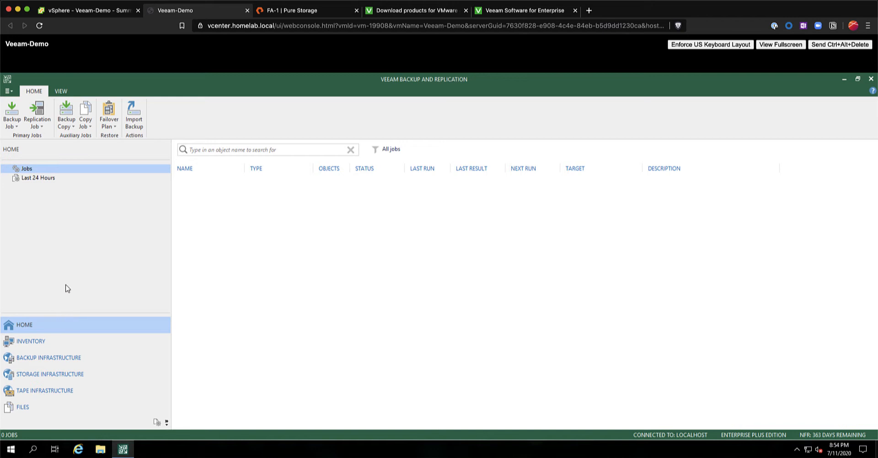
{"action": "left_click", "coordinate": [33, 347]}
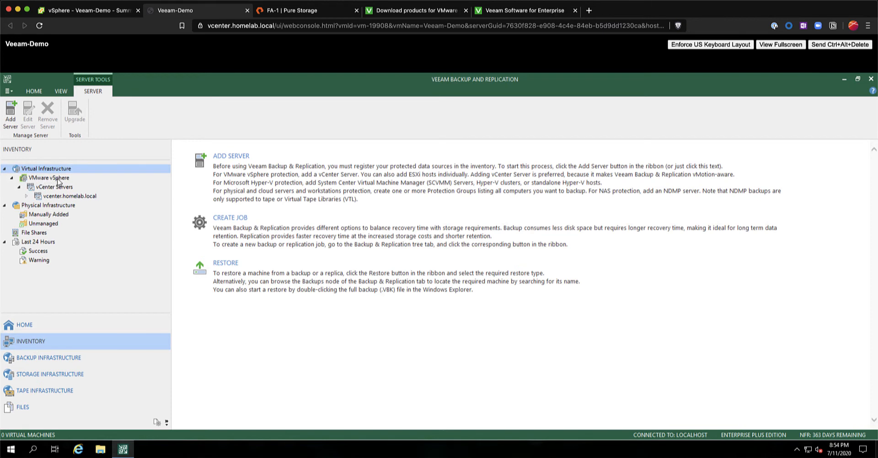
Start adding a Pure Storage array to the storage infrastructure with the DNS name fa-1.homelab.local.
{"action": "left_click", "coordinate": [54, 377]}
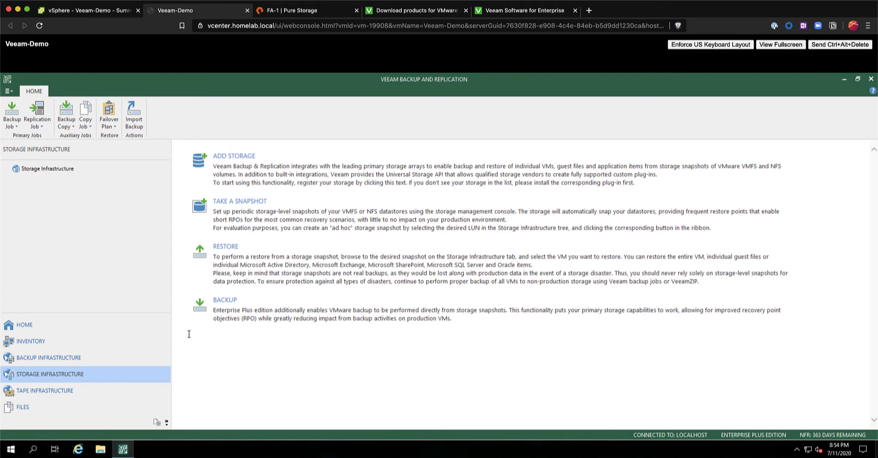
{"action": "left_click", "coordinate": [228, 167]}
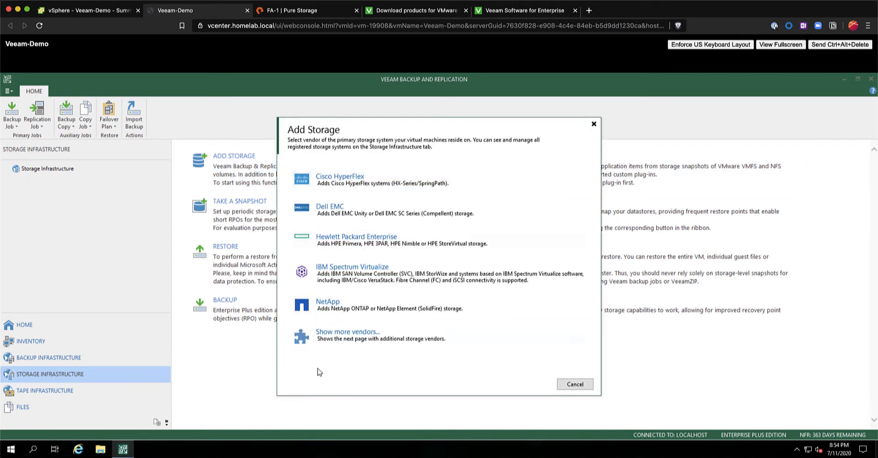
{"action": "left_click", "coordinate": [336, 346]}
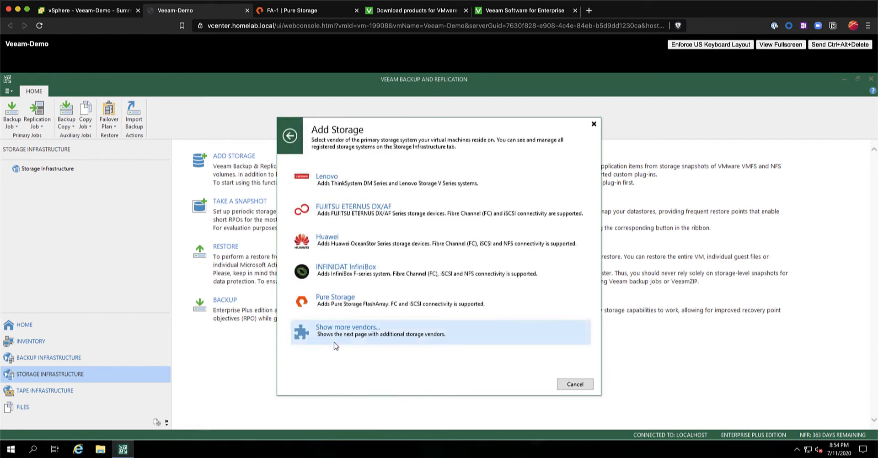
{"action": "left_click", "coordinate": [346, 306]}
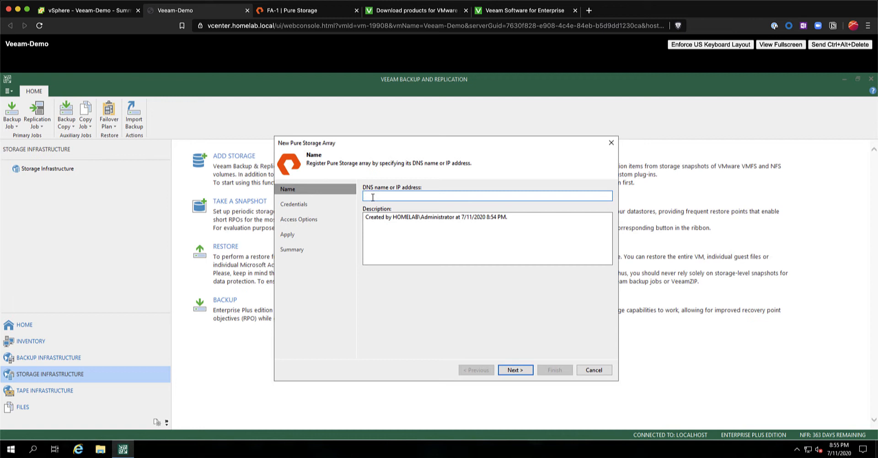
{"action": "type", "text": "fa-1.homelab.local"}
{"action": "key", "text": "Return"}
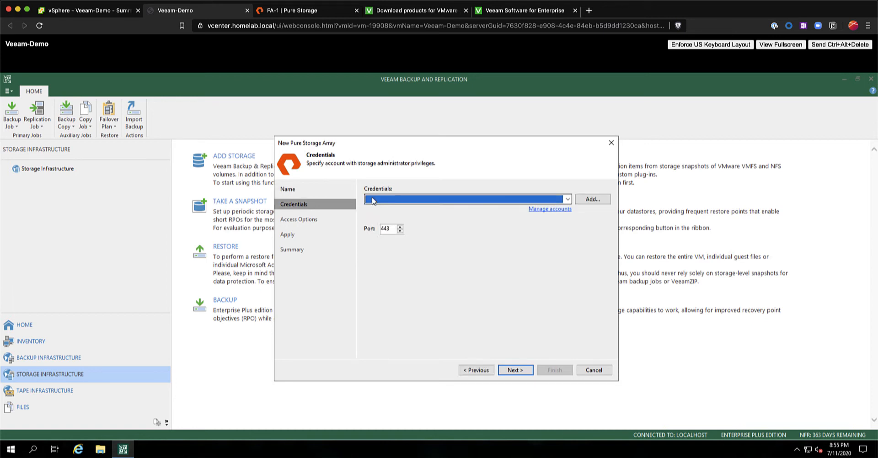
Add storage administrator credentials with the username pureuser and the account password, and use them for the array.
{"action": "left_click", "coordinate": [373, 202]}
{"action": "left_click", "coordinate": [373, 202]}
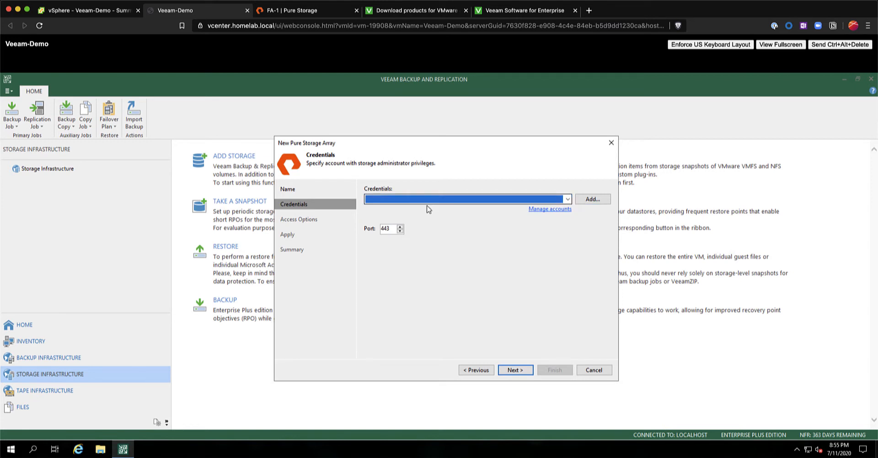
{"action": "left_click", "coordinate": [596, 202]}
{"action": "type", "text": "pureuser"}
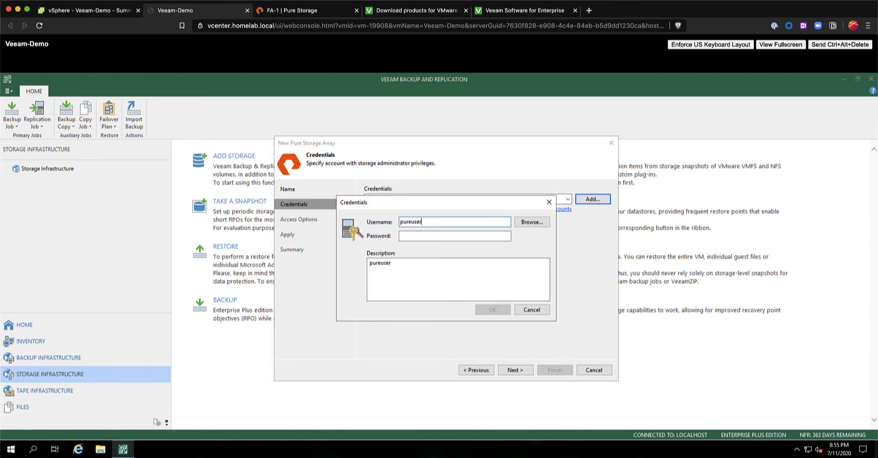
{"action": "key", "text": "Tab"}
{"action": "type", "text": "********"}
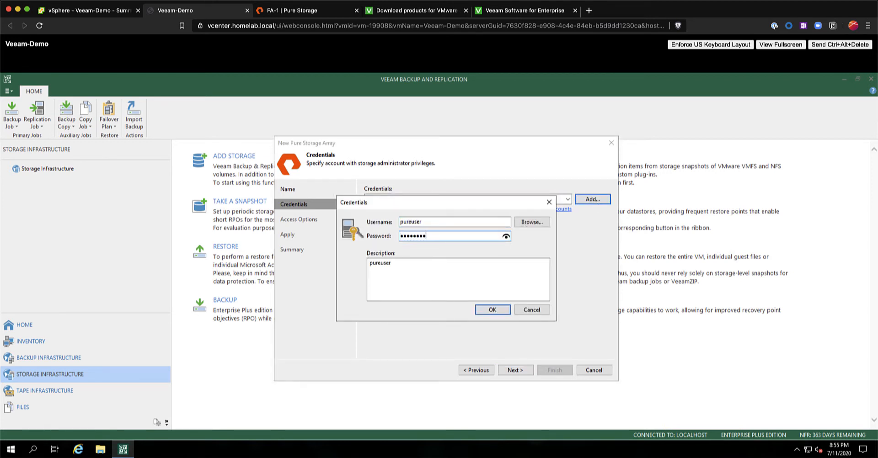
{"action": "left_click", "coordinate": [492, 311]}
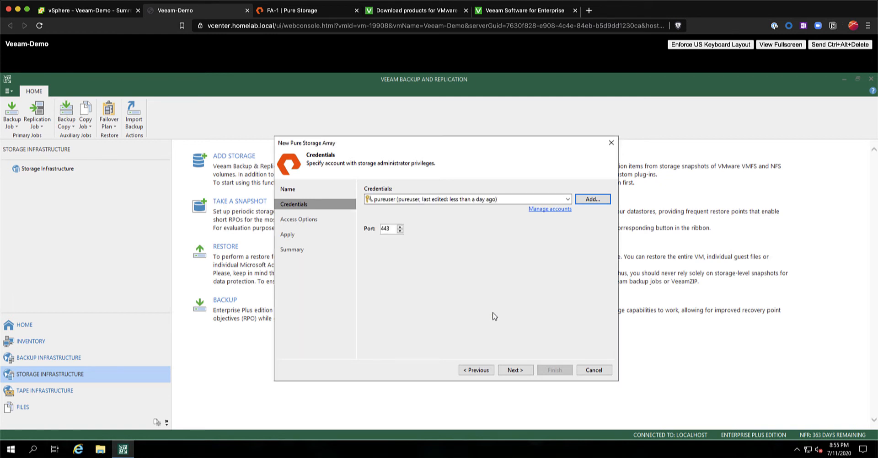
{"action": "left_click", "coordinate": [514, 371]}
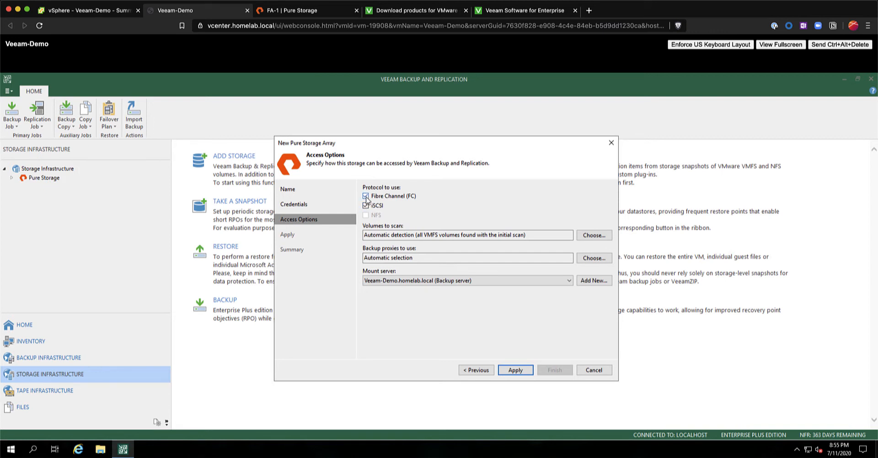
Turn off Fibre Channel access, then apply the array's registration and finish with the storage infrastructure rescan.
{"action": "left_click", "coordinate": [365, 196]}
{"action": "left_click", "coordinate": [519, 374]}
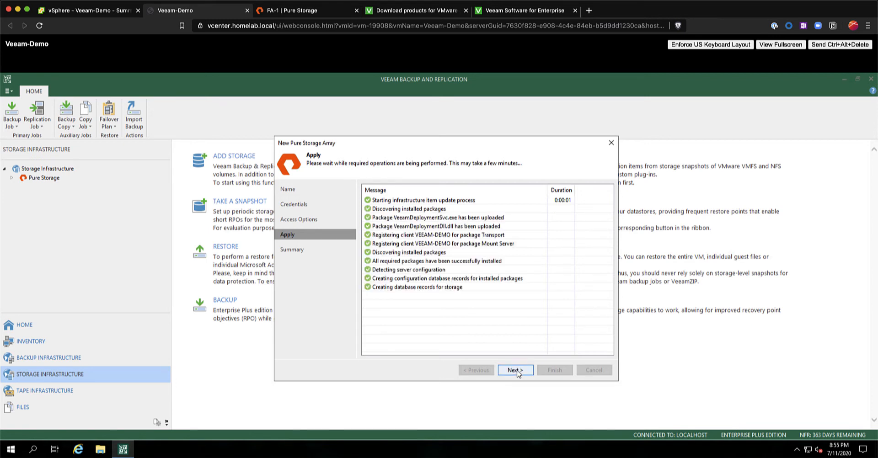
{"action": "left_click", "coordinate": [517, 372]}
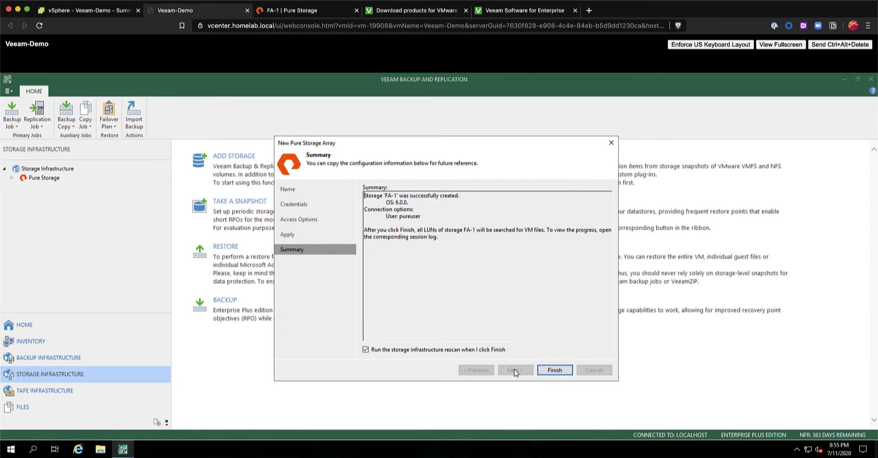
{"action": "left_click", "coordinate": [551, 371]}
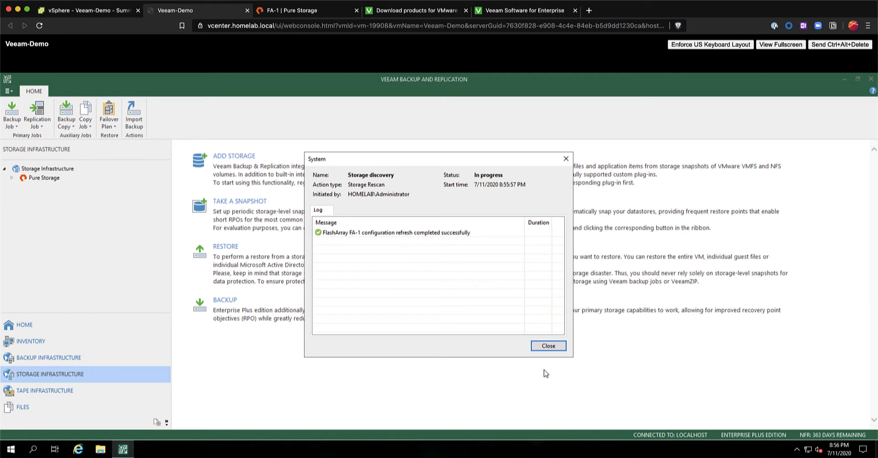
{"action": "left_click", "coordinate": [549, 346]}
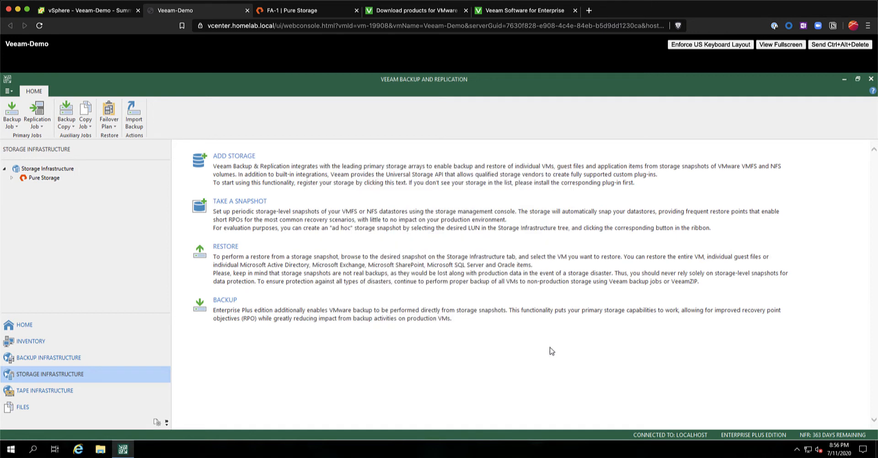
Expand Pure Storage and the FA-1 array in the storage infrastructure to view the array's volumes.
{"action": "left_click", "coordinate": [12, 179]}
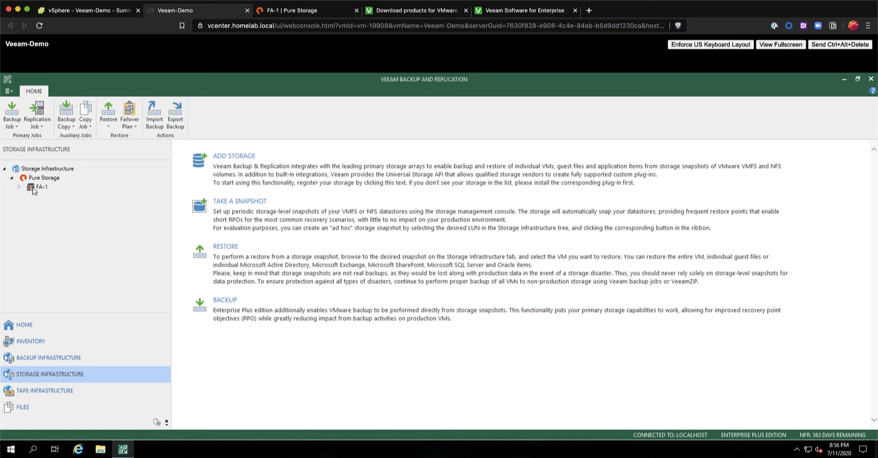
{"action": "left_click", "coordinate": [18, 187]}
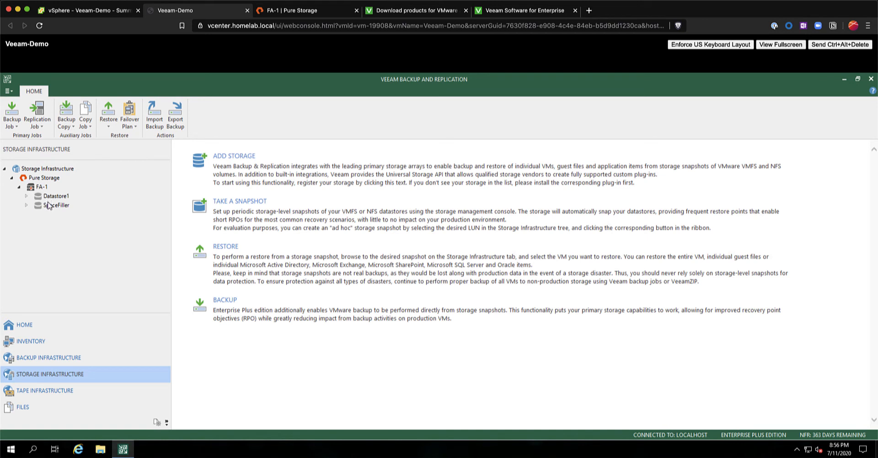
View the virtual machines in the Datastore1.2 snapshot of Datastore1 and the restore options offered for PureVM_Win10.
{"action": "left_click", "coordinate": [26, 196]}
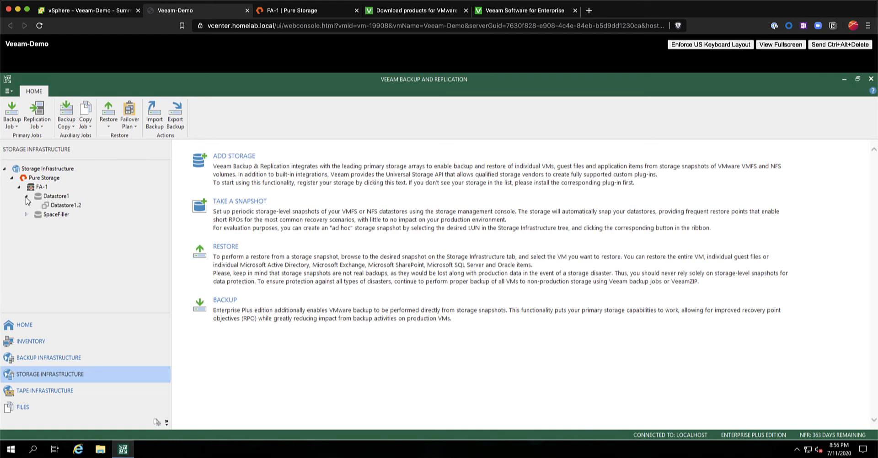
{"action": "left_click", "coordinate": [62, 208]}
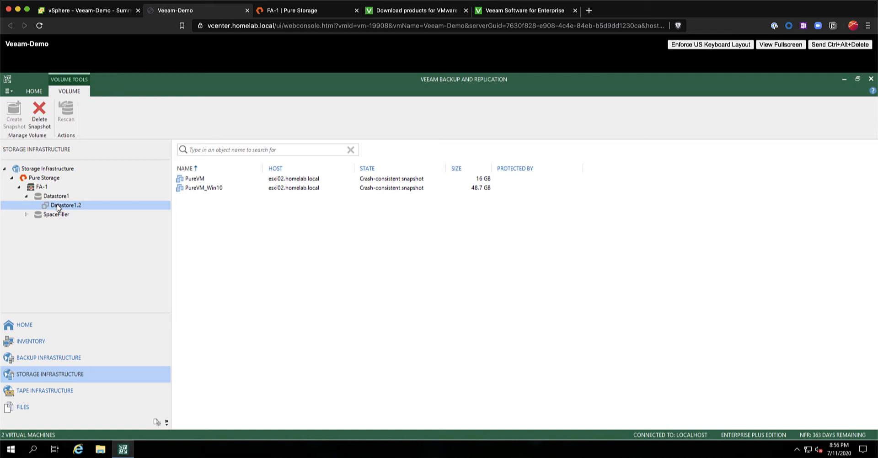
{"action": "right_click", "coordinate": [202, 188]}
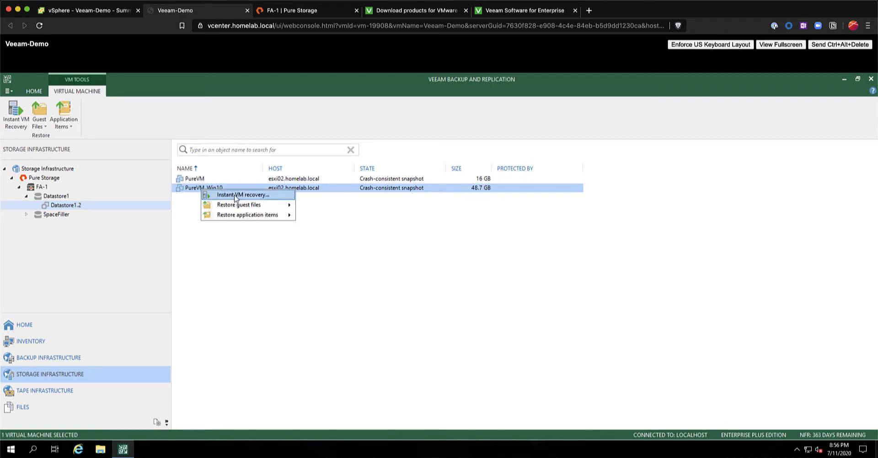
{"action": "mouse_move", "coordinate": [241, 207]}
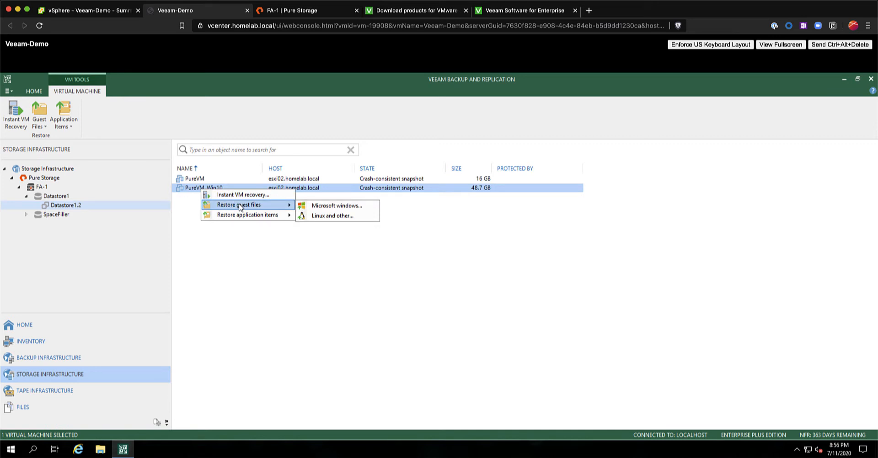
{"action": "left_click", "coordinate": [292, 242]}
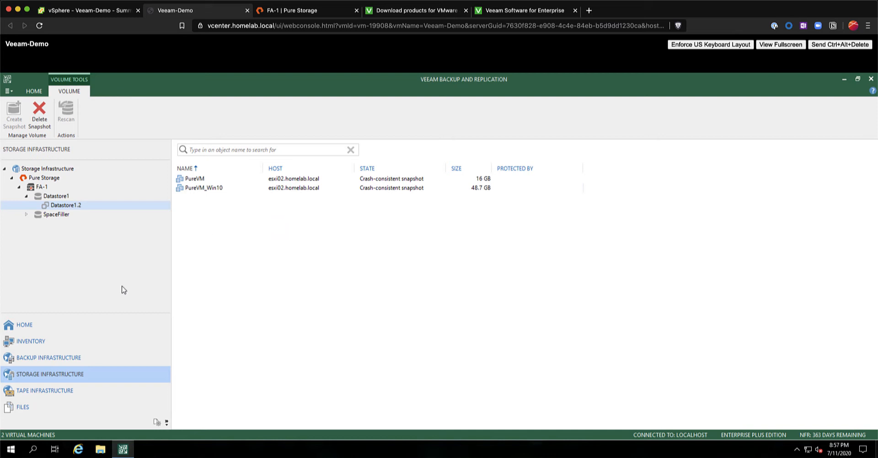
Start a new virtual machine backup job, keeping the default name and description.
{"action": "left_click", "coordinate": [30, 328]}
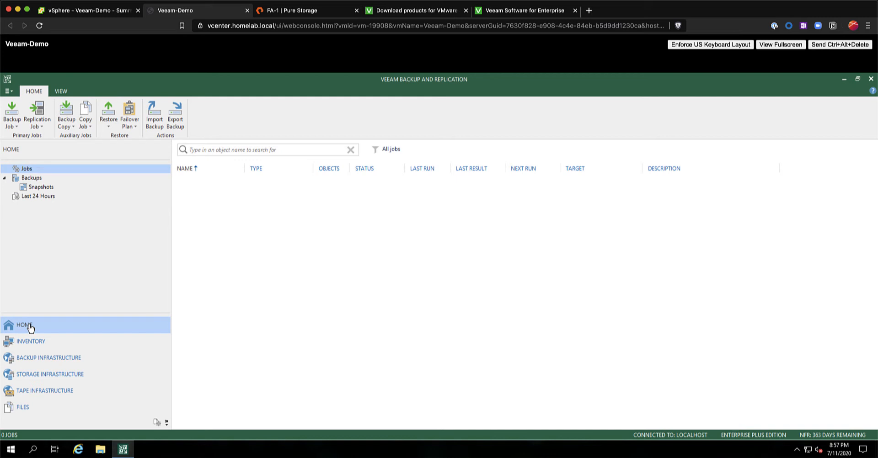
{"action": "left_click", "coordinate": [17, 127]}
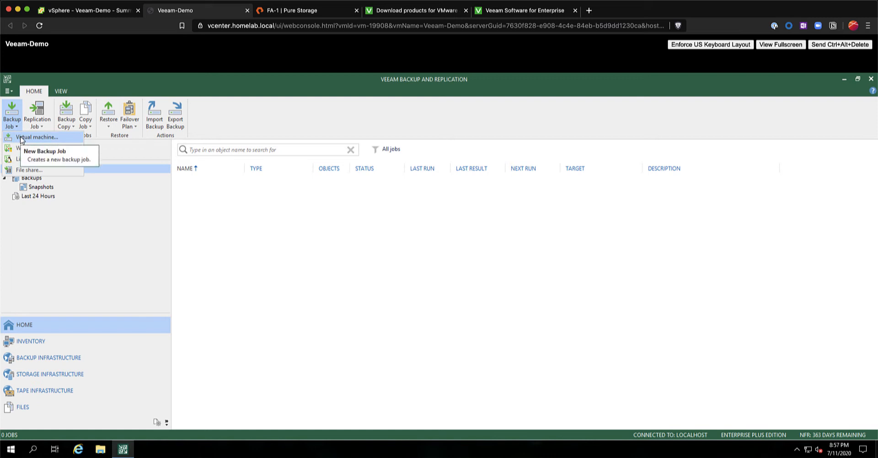
{"action": "left_click", "coordinate": [21, 137]}
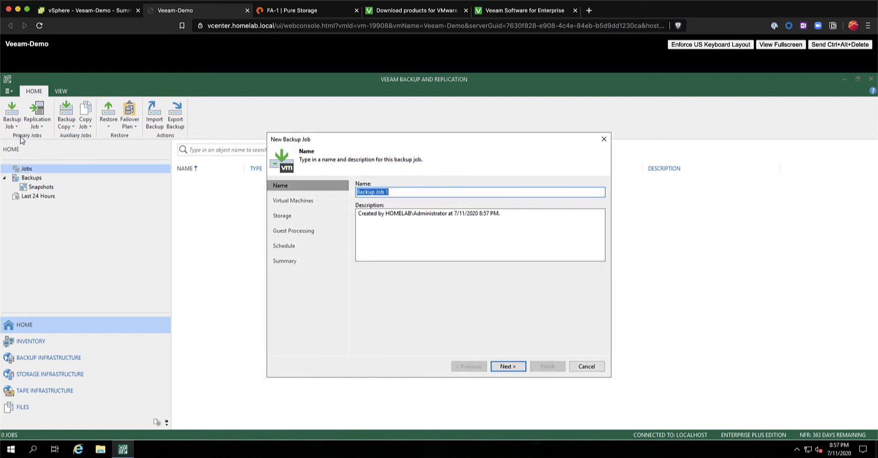
{"action": "left_click", "coordinate": [515, 366]}
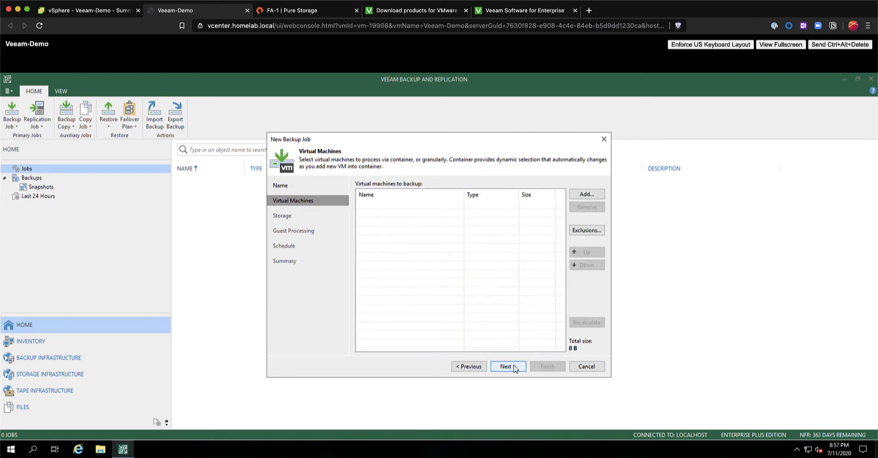
Add the PureVM_Win10 virtual machine from vcenter.homelab.local to the backup job.
{"action": "left_click", "coordinate": [589, 194]}
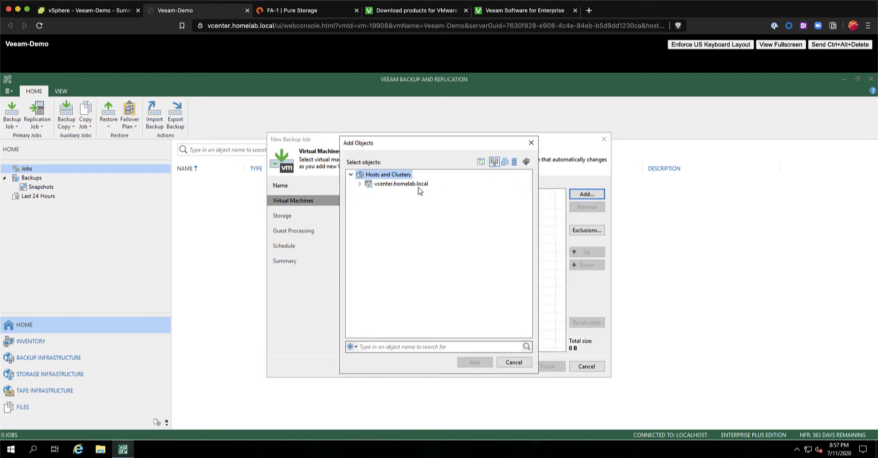
{"action": "left_click", "coordinate": [360, 184]}
{"action": "left_click", "coordinate": [368, 192]}
{"action": "left_click", "coordinate": [378, 202]}
{"action": "left_click", "coordinate": [474, 364]}
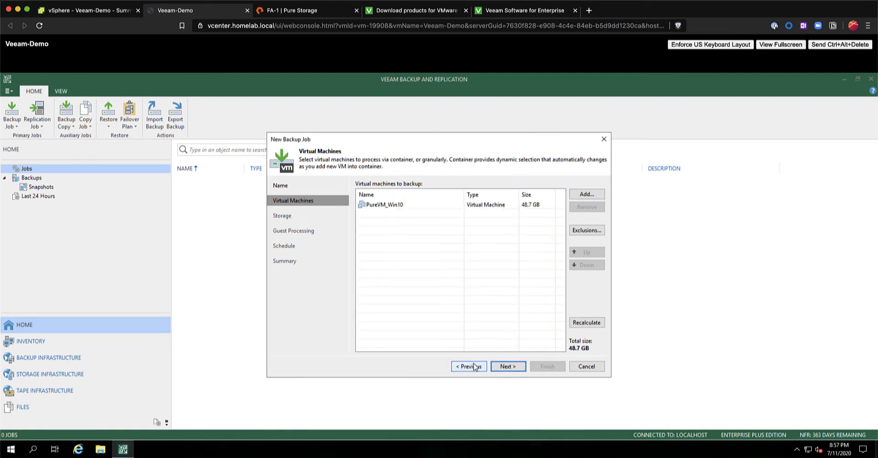
{"action": "left_click", "coordinate": [506, 368]}
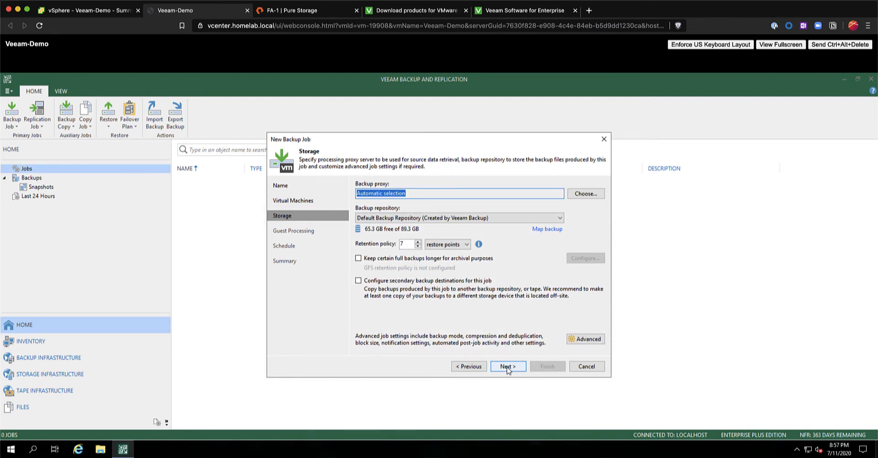
Set the backup repository to Pure Storage Snapshot (Primary storage snapshot only) and keep the default guest processing options.
{"action": "left_click", "coordinate": [414, 220]}
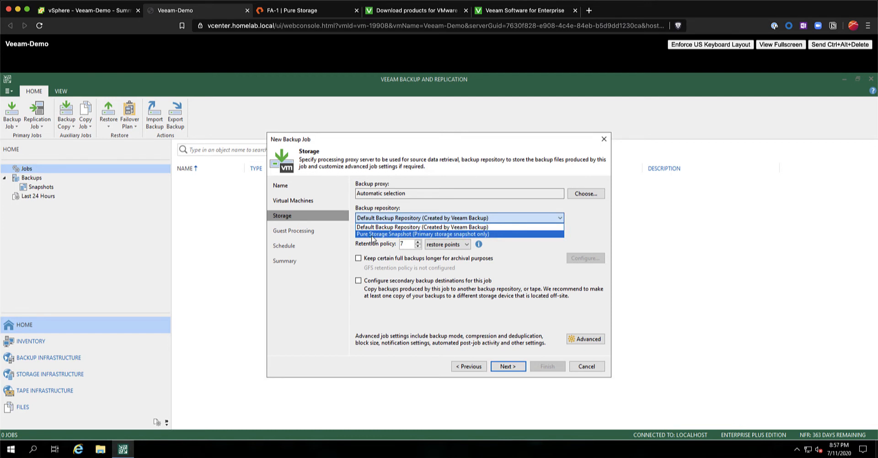
{"action": "left_click", "coordinate": [410, 235]}
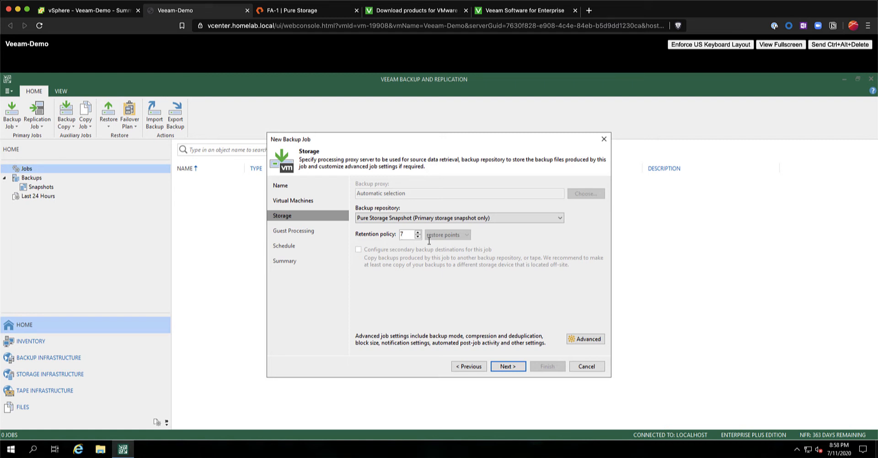
{"action": "left_click", "coordinate": [520, 367]}
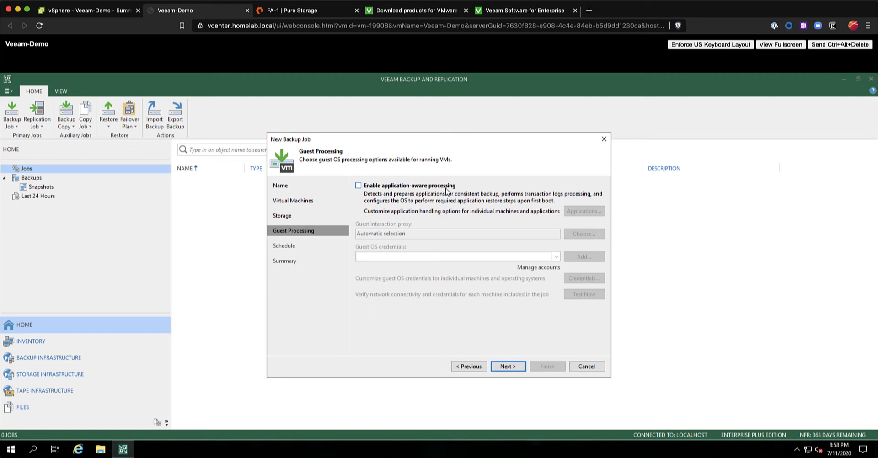
{"action": "left_click", "coordinate": [507, 366]}
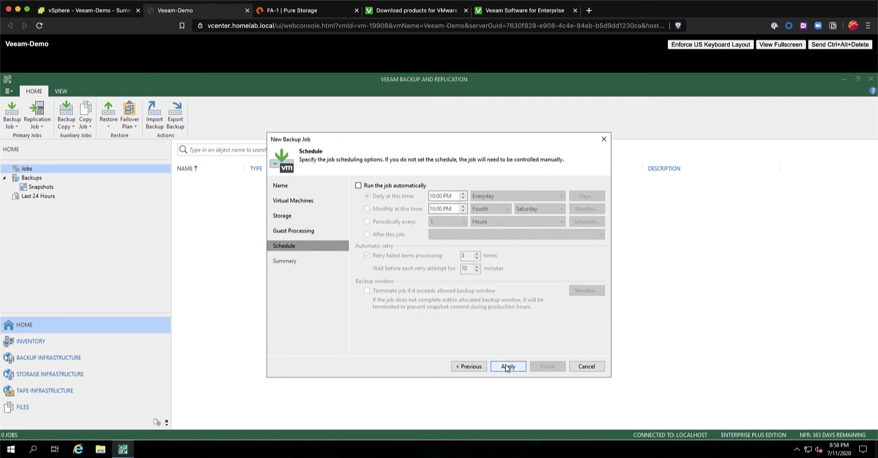
Schedule the backup job to run automatically every 4 hours.
{"action": "left_click", "coordinate": [390, 188]}
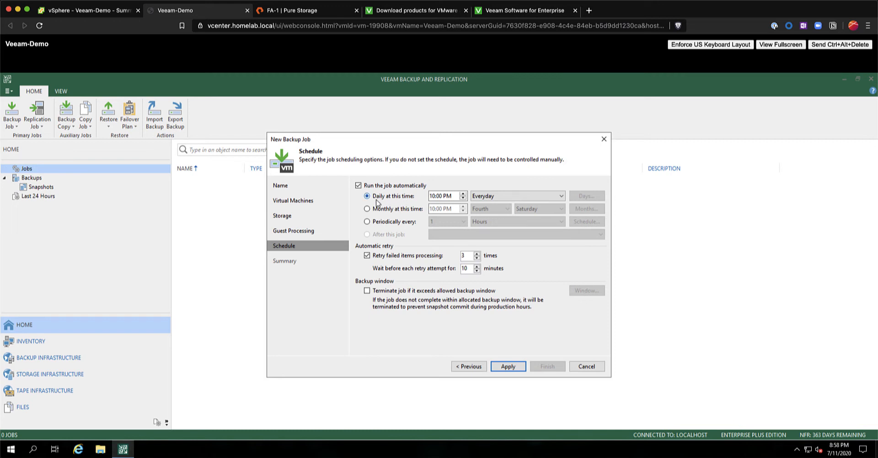
{"action": "left_click", "coordinate": [404, 223]}
{"action": "left_click", "coordinate": [460, 222]}
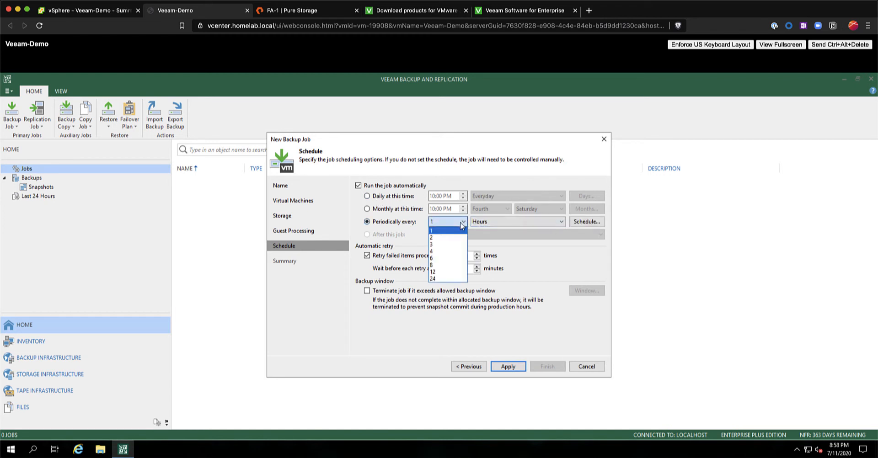
{"action": "left_click", "coordinate": [439, 251]}
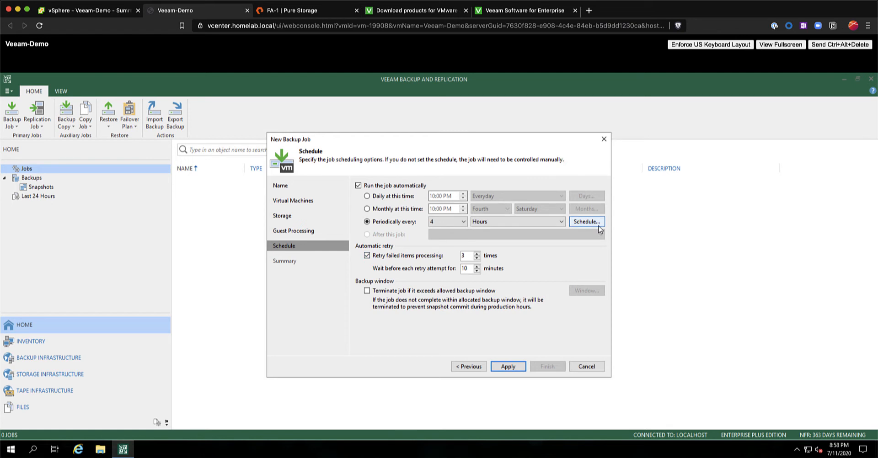
Apply the backup job's settings and finish the wizard with the job set to run immediately.
{"action": "left_click", "coordinate": [515, 368]}
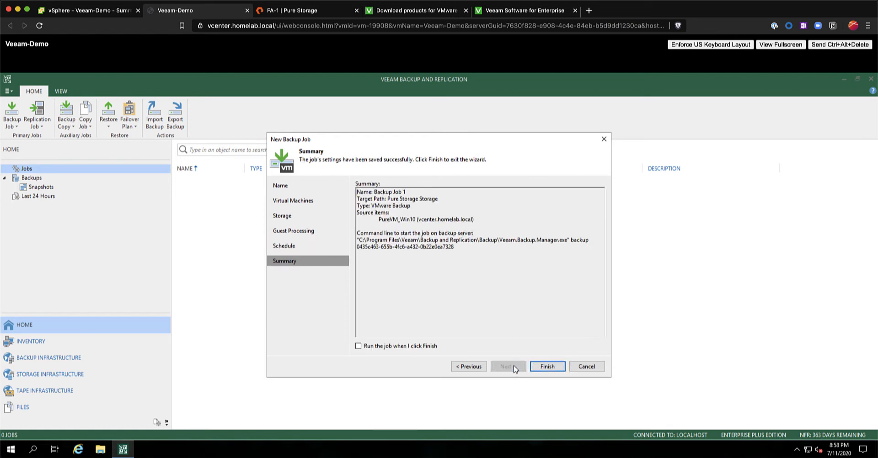
{"action": "left_click", "coordinate": [404, 347]}
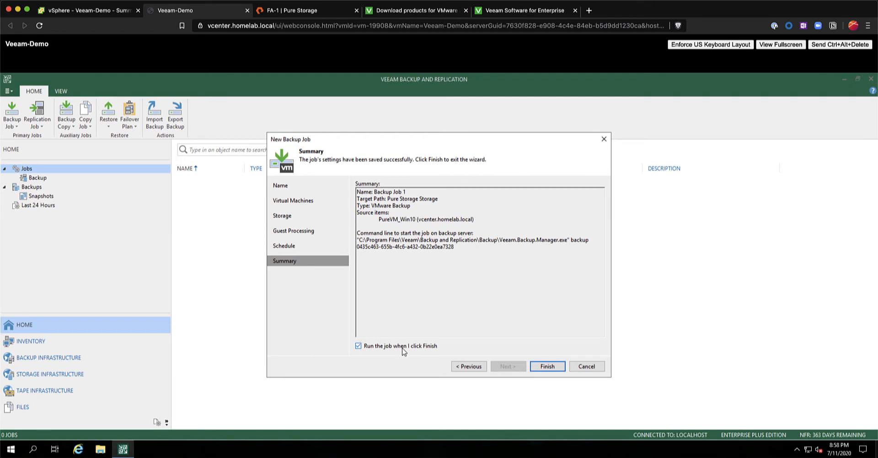
{"action": "left_click", "coordinate": [541, 366]}
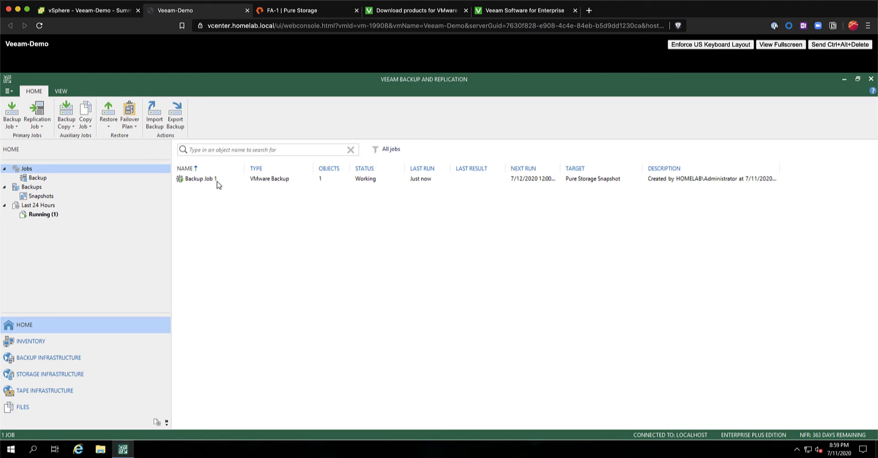
Review Backup Job 1's details for PureVM_Win10 and the machines listed under the Datastore1 snapshot backup.
{"action": "left_click", "coordinate": [216, 183]}
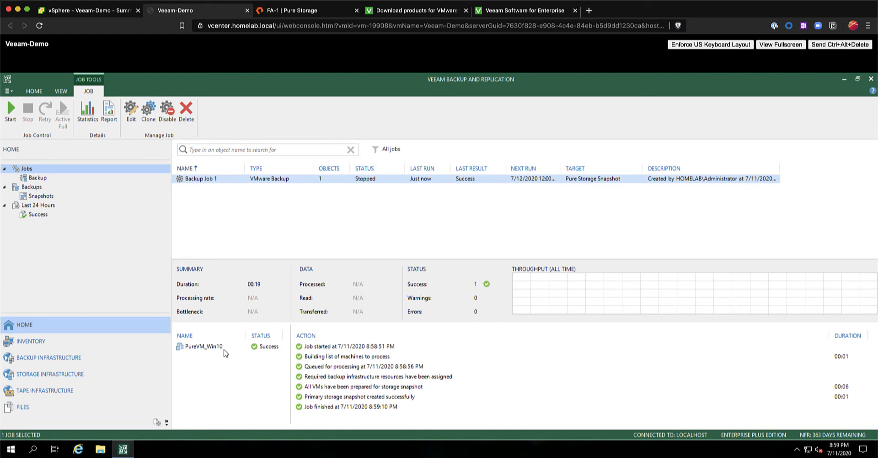
{"action": "left_click", "coordinate": [221, 352]}
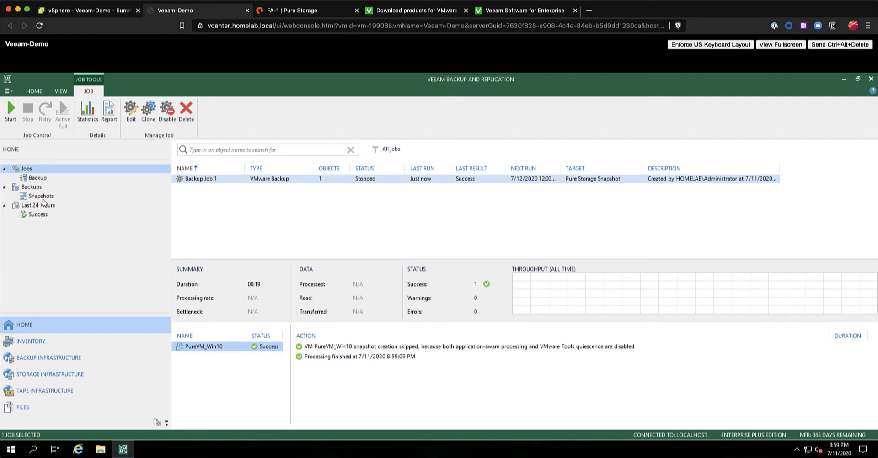
{"action": "left_click", "coordinate": [36, 199]}
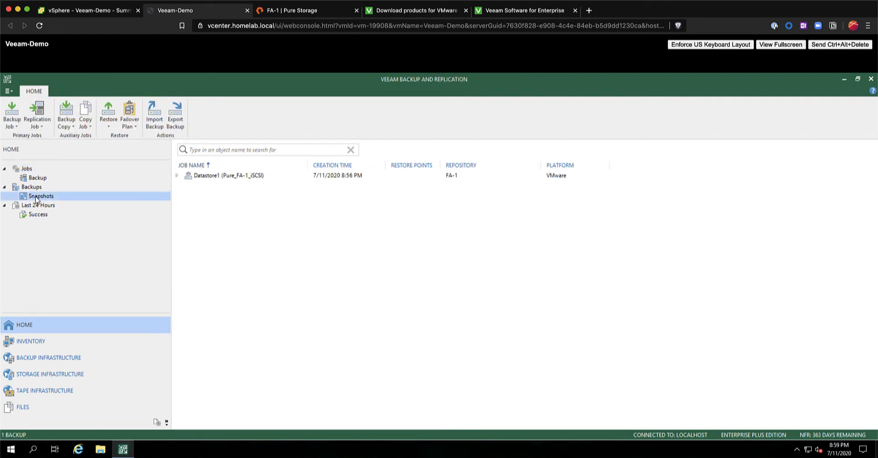
{"action": "left_click", "coordinate": [177, 176]}
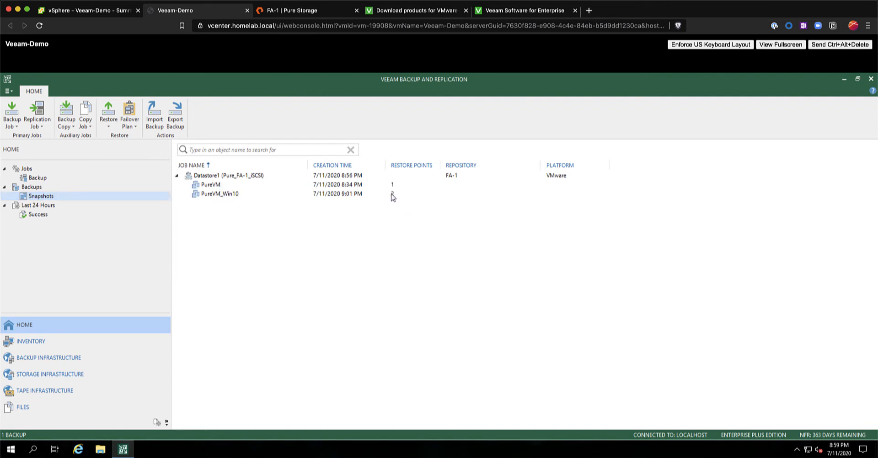
Start a Microsoft Windows guest file restore of PureVM_Win10 from the 9:01 PM Datastore1.VEEAM-ProdSnap snapshot.
{"action": "left_click", "coordinate": [214, 195]}
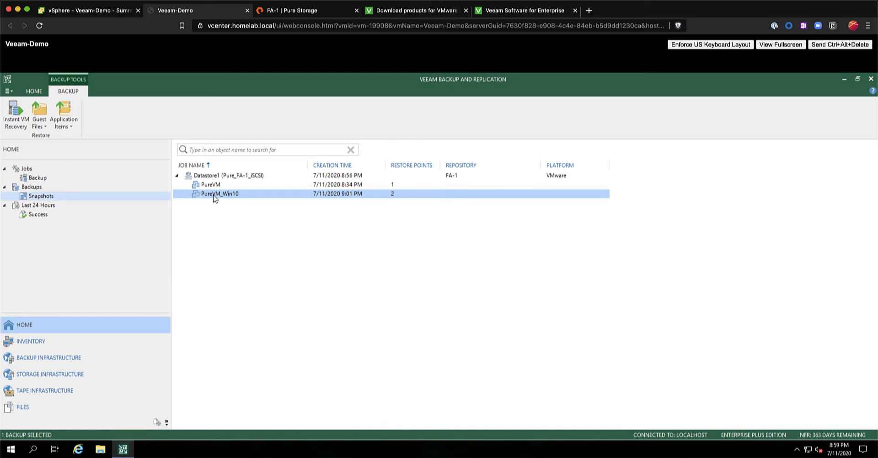
{"action": "right_click", "coordinate": [214, 195]}
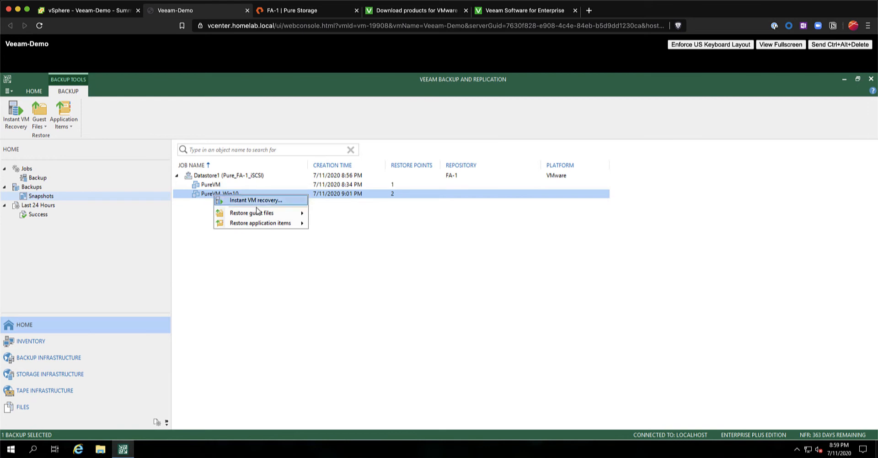
{"action": "mouse_move", "coordinate": [256, 215]}
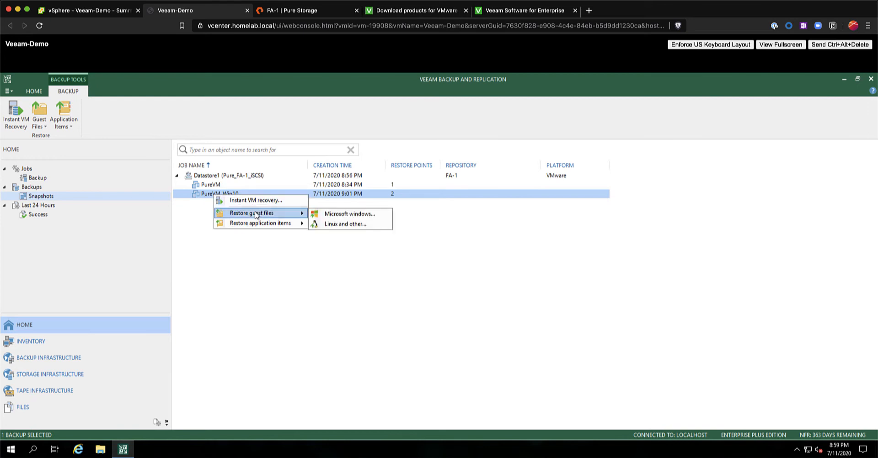
{"action": "left_click", "coordinate": [360, 217]}
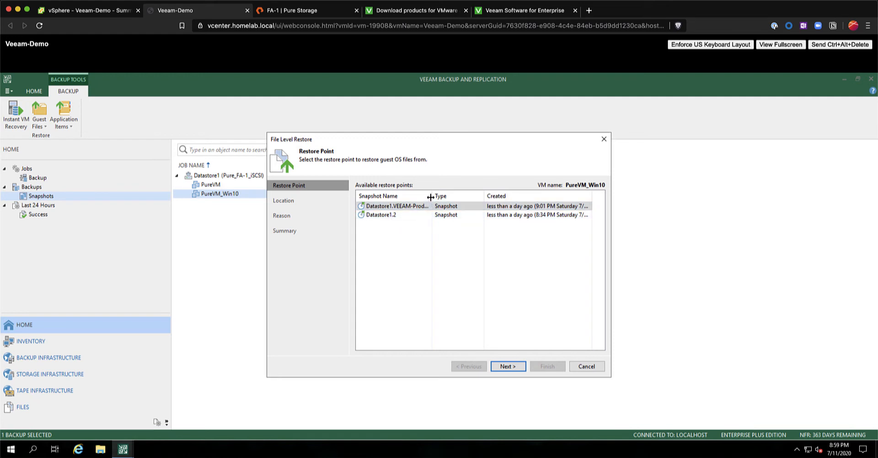
{"action": "left_click_drag", "start_coordinate": [431, 196], "coordinate": [459, 197]}
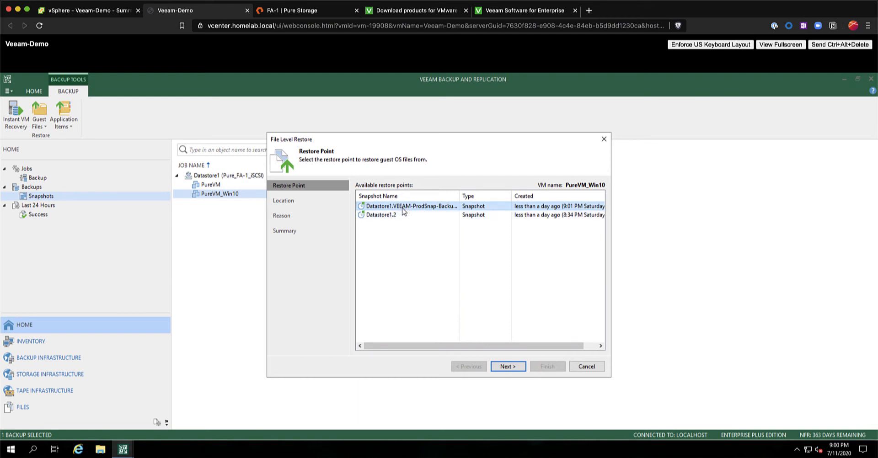
{"action": "left_click", "coordinate": [507, 368]}
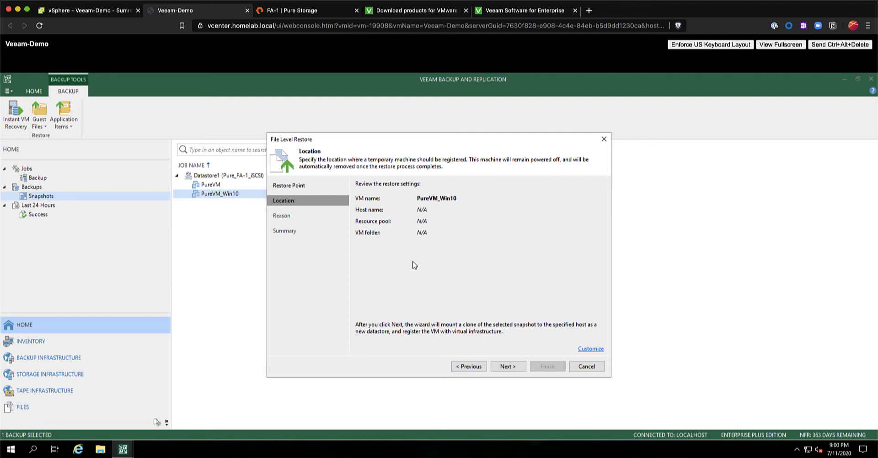
Customize the restore location to mount the snapshot on esxi02.homelab.local, keeping the Resources pool and vm folder.
{"action": "left_click", "coordinate": [587, 349]}
{"action": "left_click", "coordinate": [503, 250]}
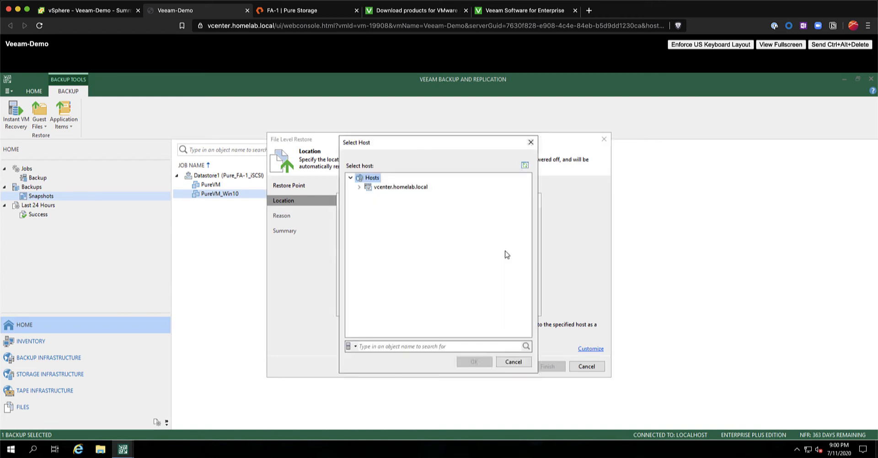
{"action": "left_click", "coordinate": [359, 187]}
{"action": "left_click", "coordinate": [367, 196]}
{"action": "left_click", "coordinate": [376, 205]}
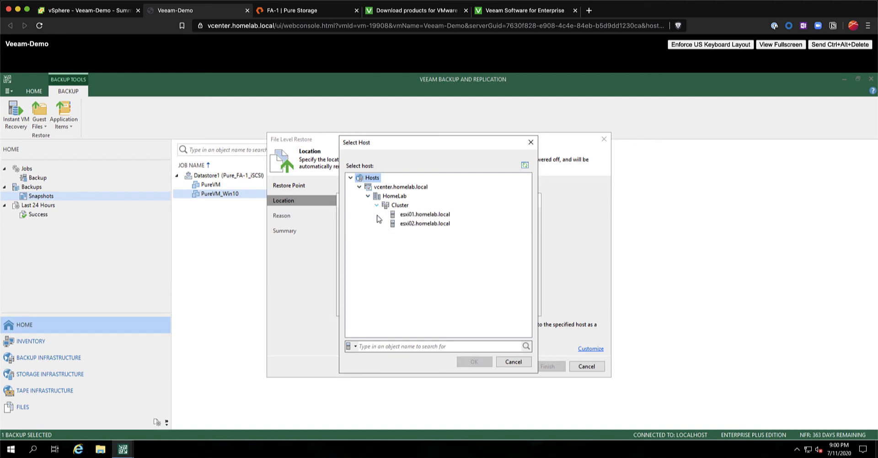
{"action": "left_click", "coordinate": [420, 224]}
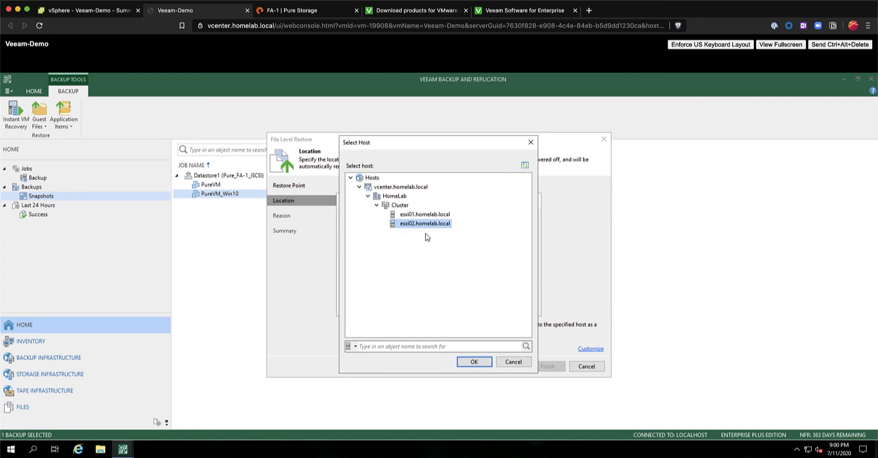
{"action": "left_click", "coordinate": [471, 359]}
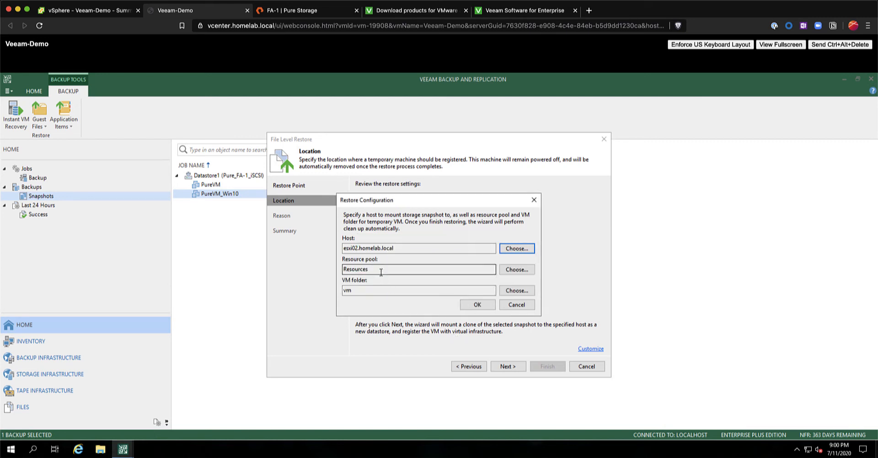
{"action": "left_click", "coordinate": [477, 305]}
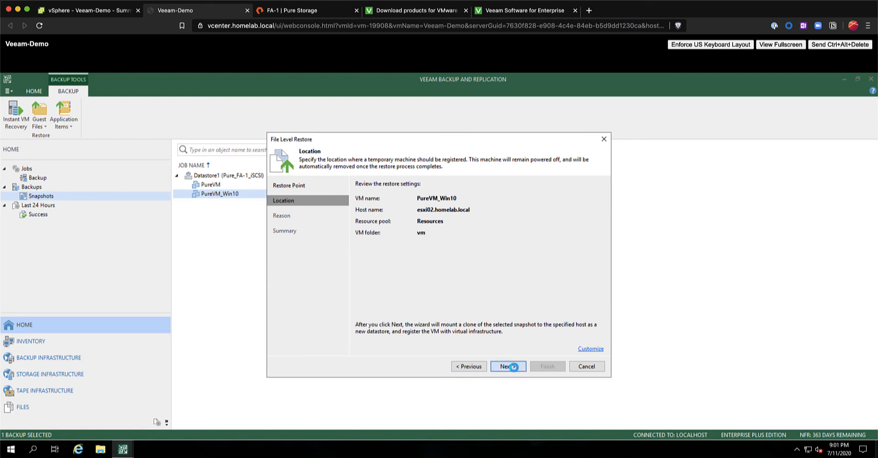
Leave the restore reason blank and finish the File Level Restore wizard to start mounting the guest files.
{"action": "left_click", "coordinate": [514, 367]}
{"action": "left_click", "coordinate": [514, 367]}
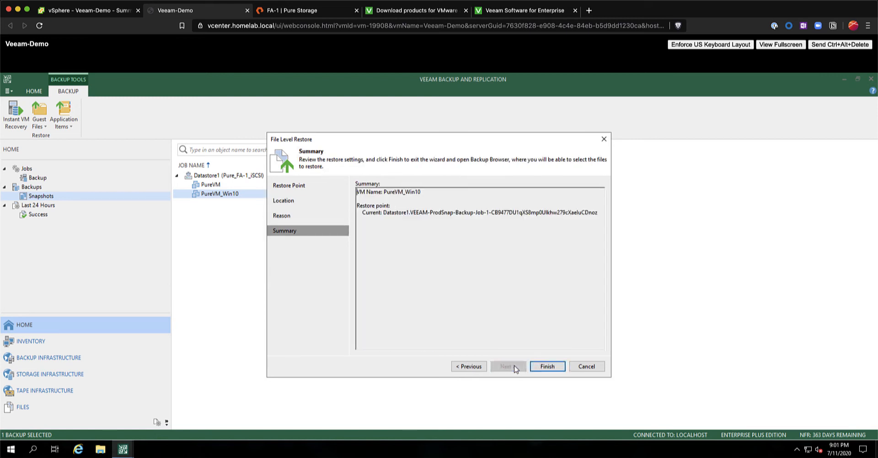
{"action": "left_click", "coordinate": [549, 366]}
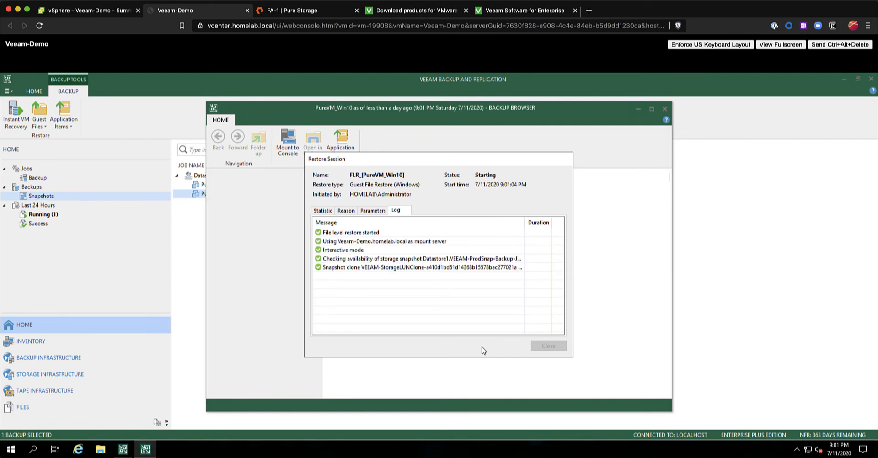
Switch to the FA-1 Pure Storage interface and check the array's volumes for the Veeam snapshot clone.
{"action": "left_click", "coordinate": [309, 13]}
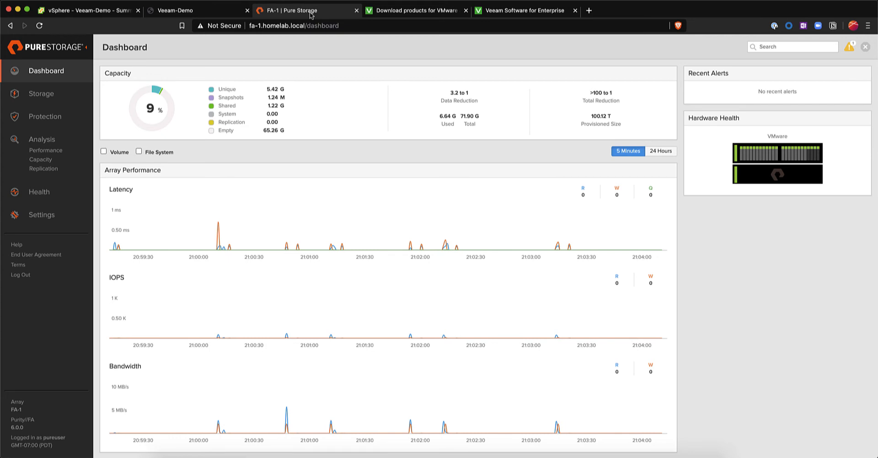
{"action": "left_click", "coordinate": [49, 95]}
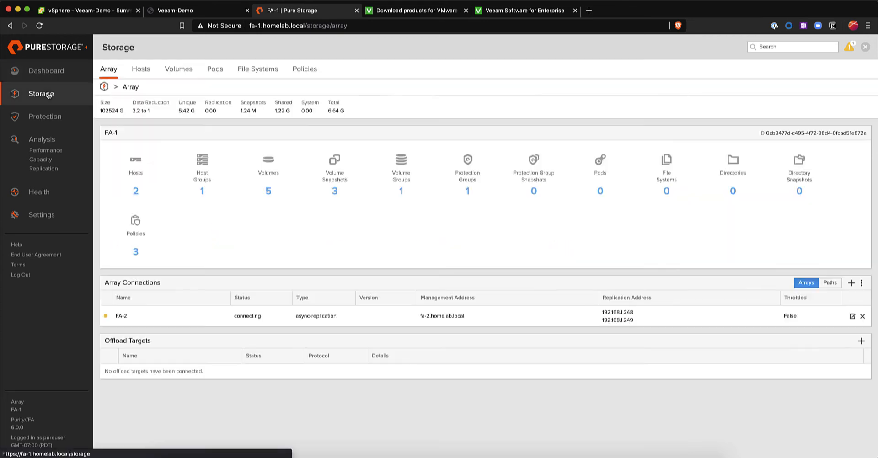
{"action": "left_click", "coordinate": [278, 176]}
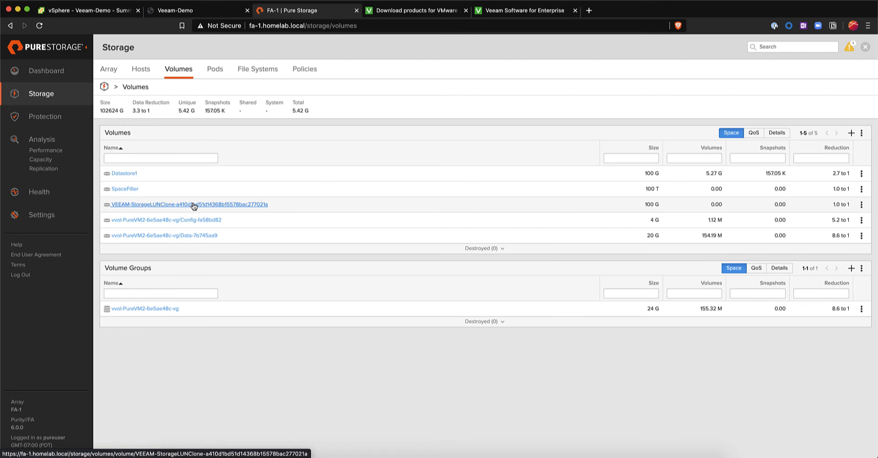
Switch to the vSphere Client and refresh the inventory to look for the temporary PureVM_Win10 machine.
{"action": "left_click", "coordinate": [111, 12]}
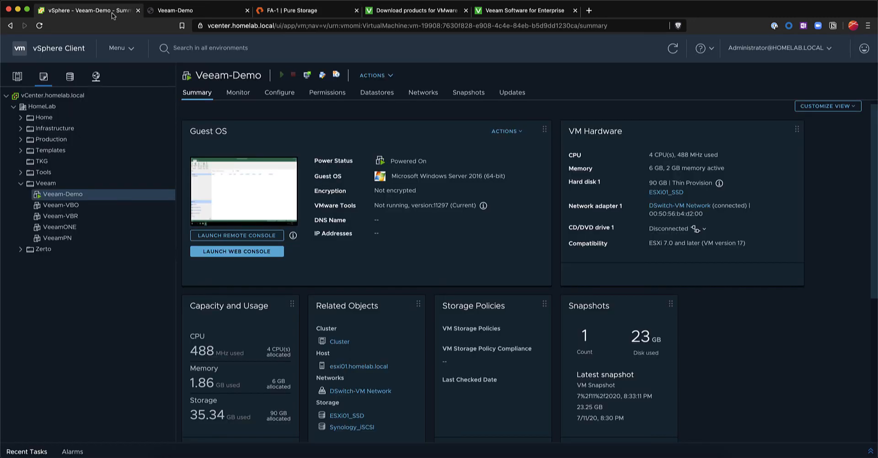
{"action": "left_click", "coordinate": [668, 54]}
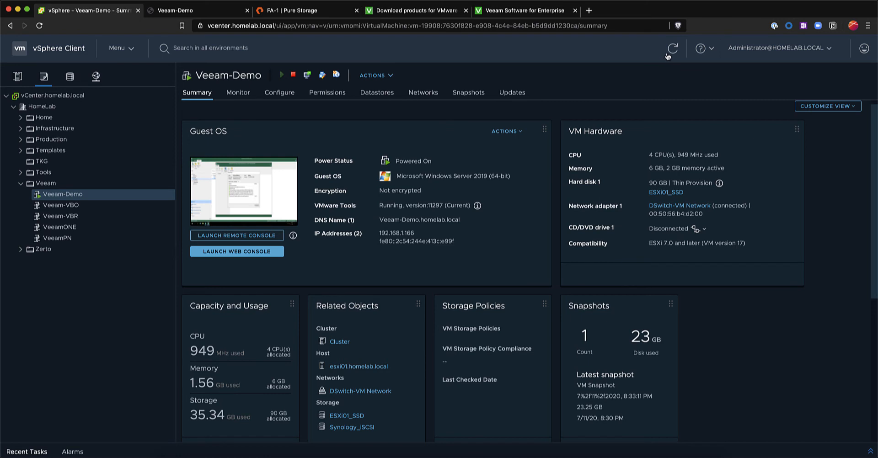
{"action": "left_click", "coordinate": [672, 53]}
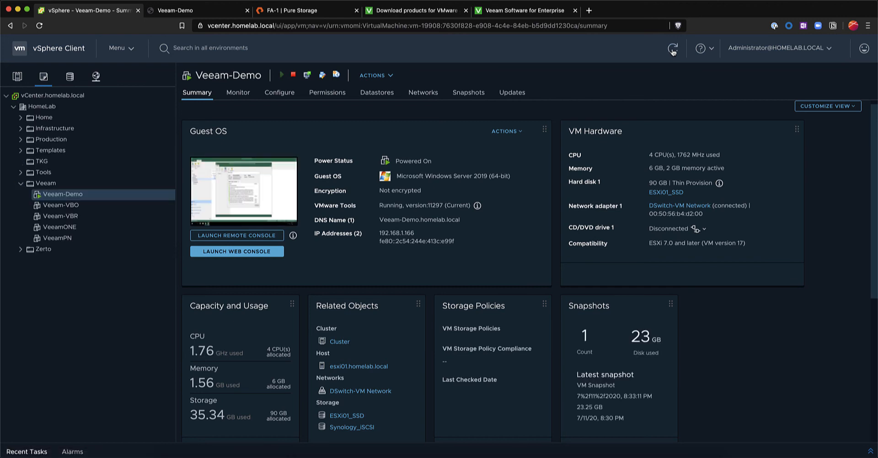
{"action": "left_click", "coordinate": [672, 51]}
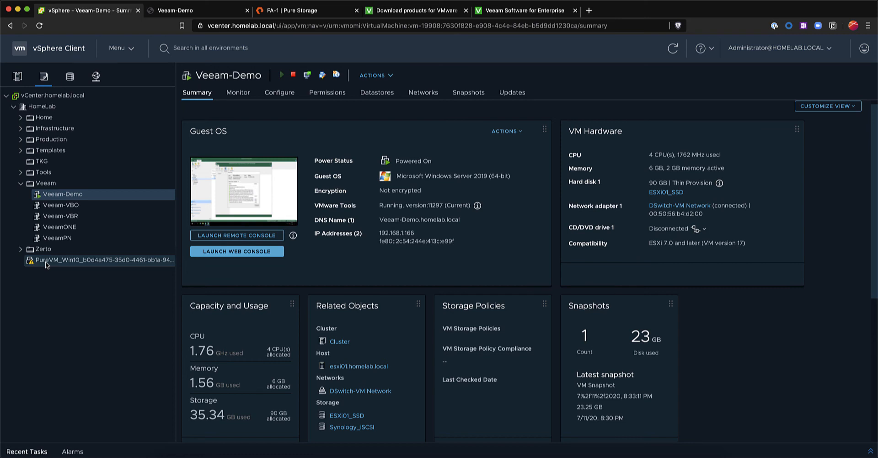
Back in Veeam's Backup Browser, browse to C:\Users, examine desktop.ini's restore options, and show its folder in Explorer.
{"action": "left_click", "coordinate": [215, 12]}
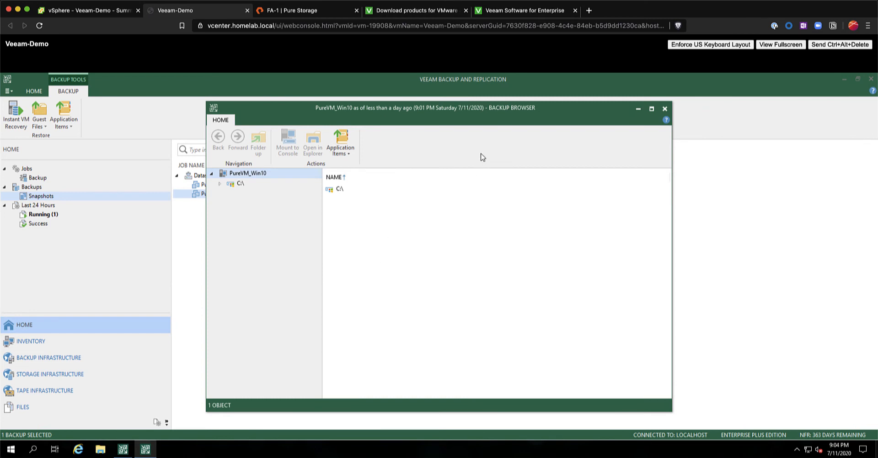
{"action": "left_click", "coordinate": [220, 183]}
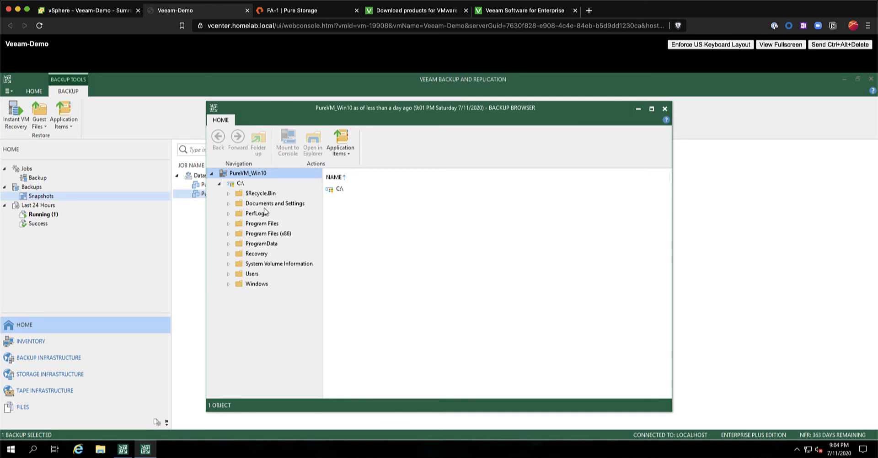
{"action": "left_click", "coordinate": [254, 275]}
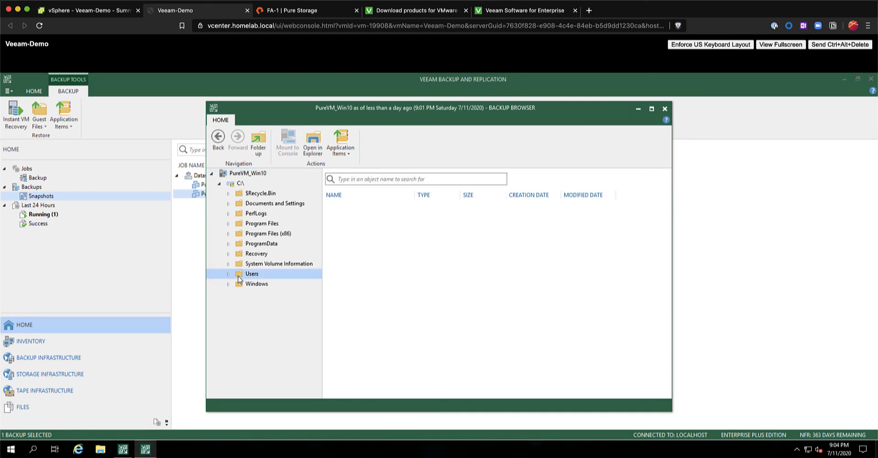
{"action": "left_click", "coordinate": [343, 258]}
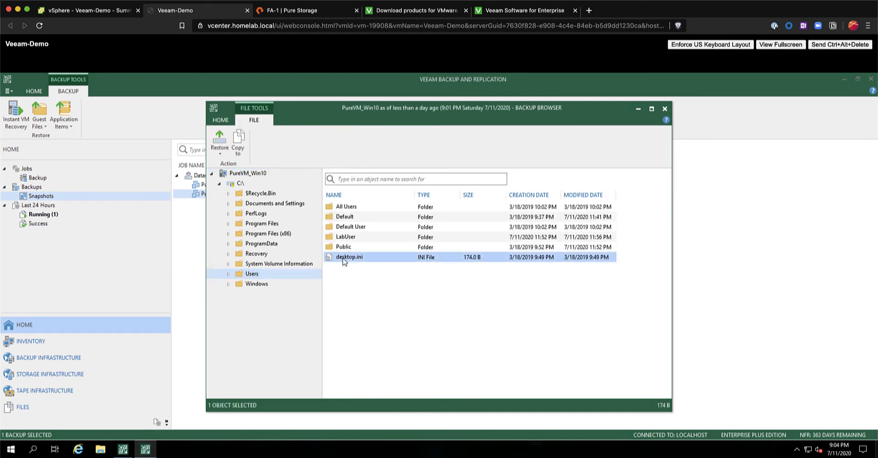
{"action": "right_click", "coordinate": [344, 261]}
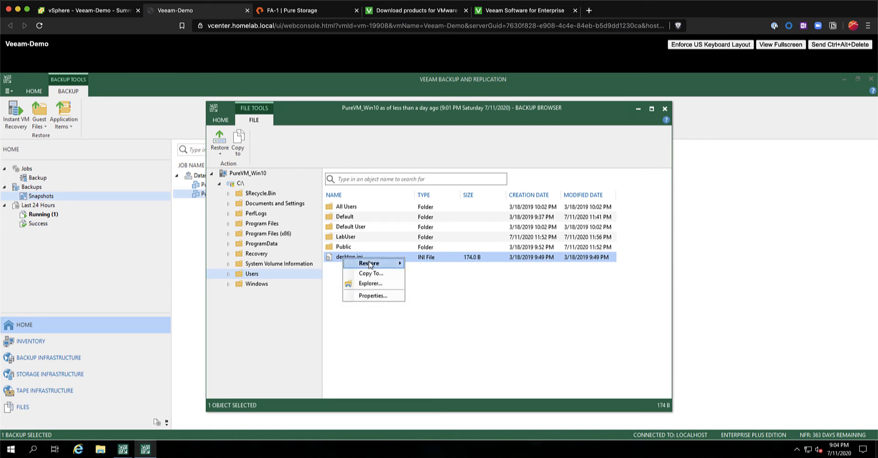
{"action": "mouse_move", "coordinate": [370, 265]}
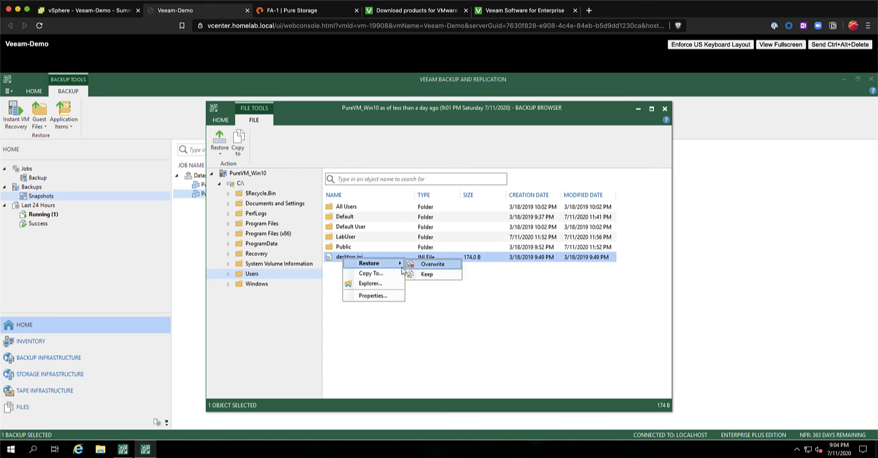
{"action": "left_click", "coordinate": [376, 283]}
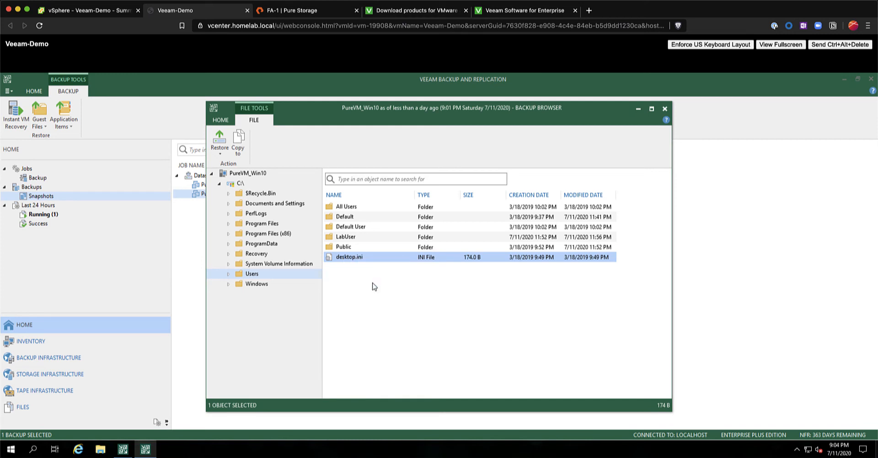
Close the PureVM_Win10 Backup Browser and the Explorer window showing the mounted Users folder.
{"action": "left_click_drag", "start_coordinate": [315, 112], "coordinate": [321, 117]}
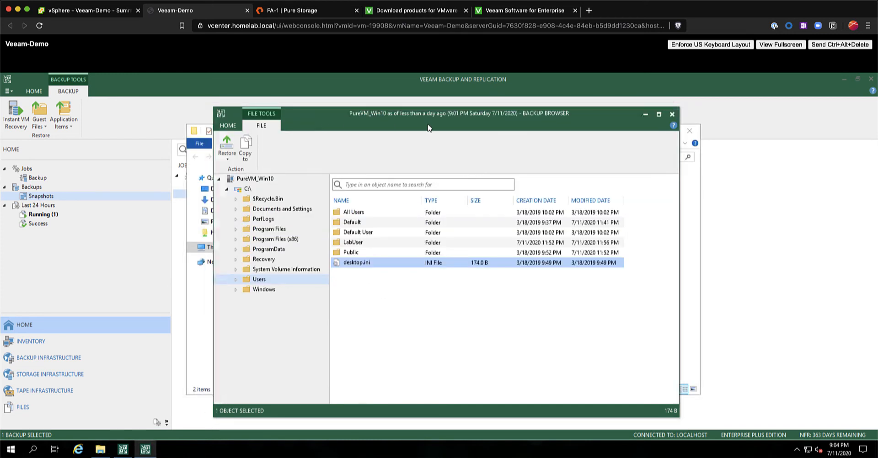
{"action": "left_click", "coordinate": [671, 114]}
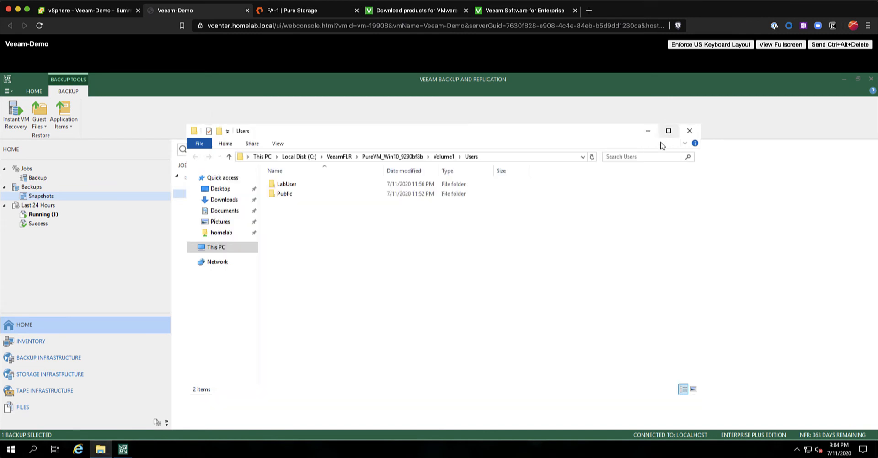
{"action": "left_click", "coordinate": [690, 133]}
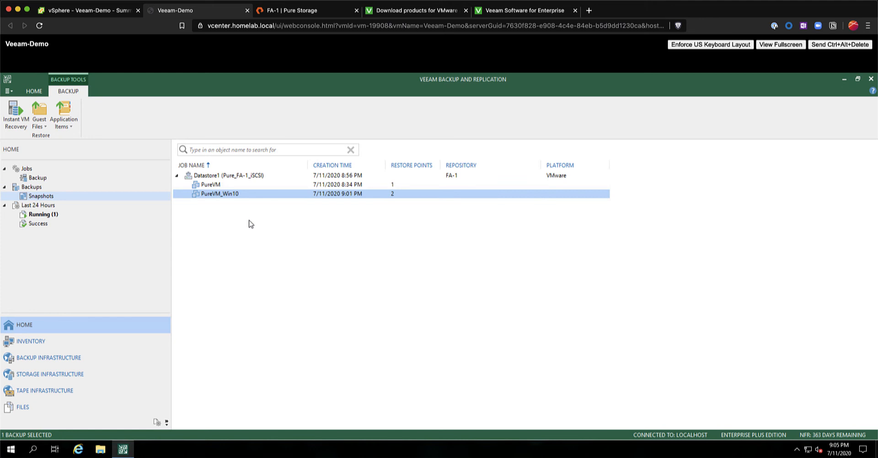
Check the vSphere inventory and the FA-1 volumes for the temporary machine and the snapshot clone volume.
{"action": "left_click", "coordinate": [101, 12]}
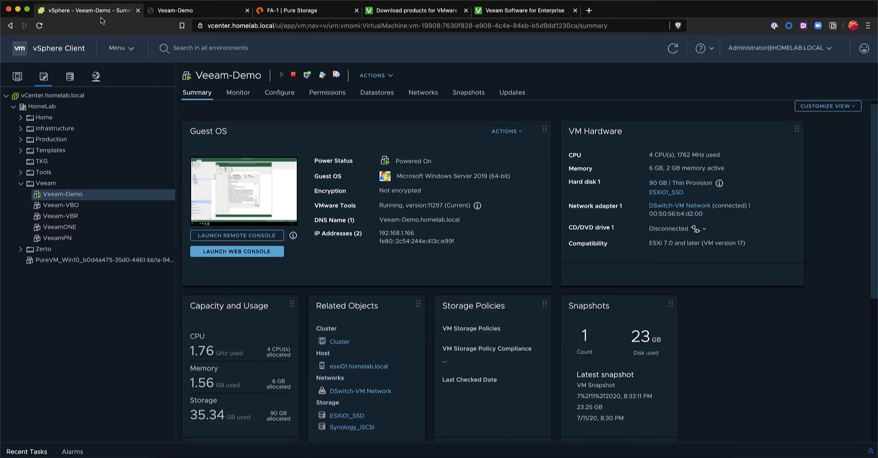
{"action": "left_click", "coordinate": [189, 14]}
{"action": "left_click", "coordinate": [285, 10]}
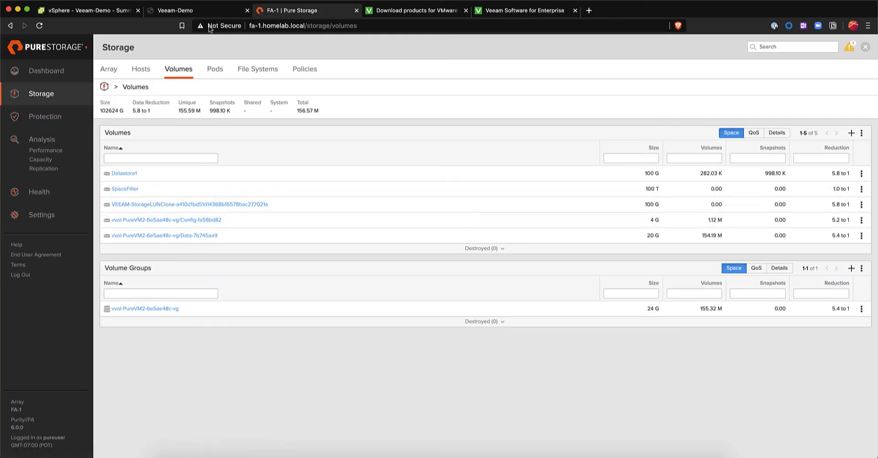
In Veeam, start an Instant VM Recovery of PureVM_Win10, restoring to a new location or with different settings.
{"action": "left_click", "coordinate": [206, 12]}
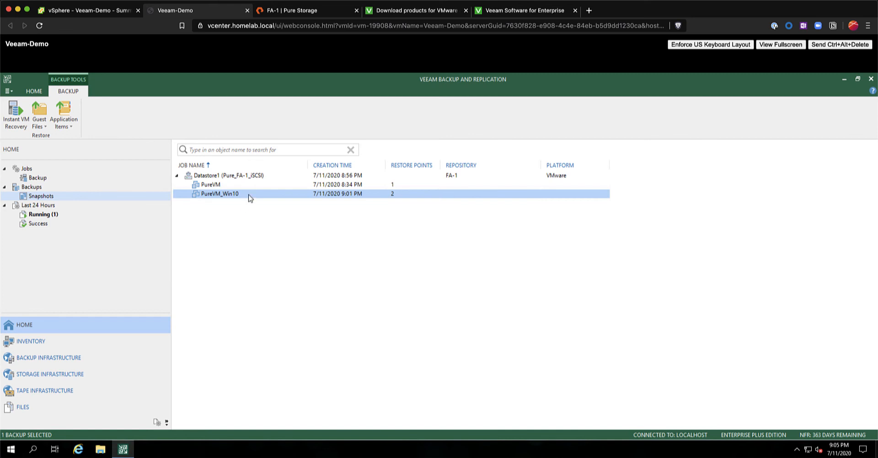
{"action": "right_click", "coordinate": [217, 196]}
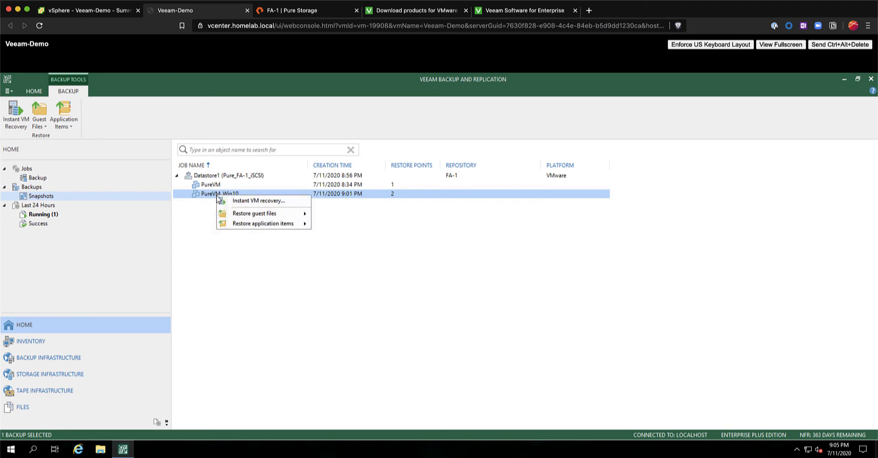
{"action": "left_click", "coordinate": [270, 204]}
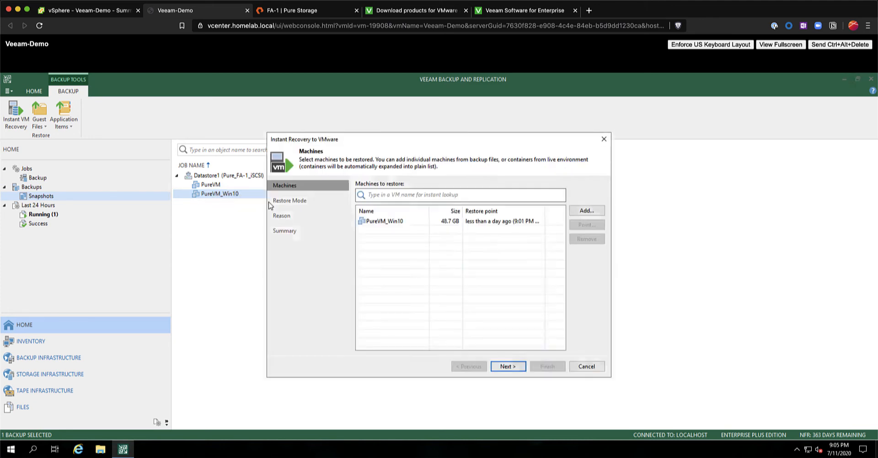
{"action": "left_click", "coordinate": [392, 223]}
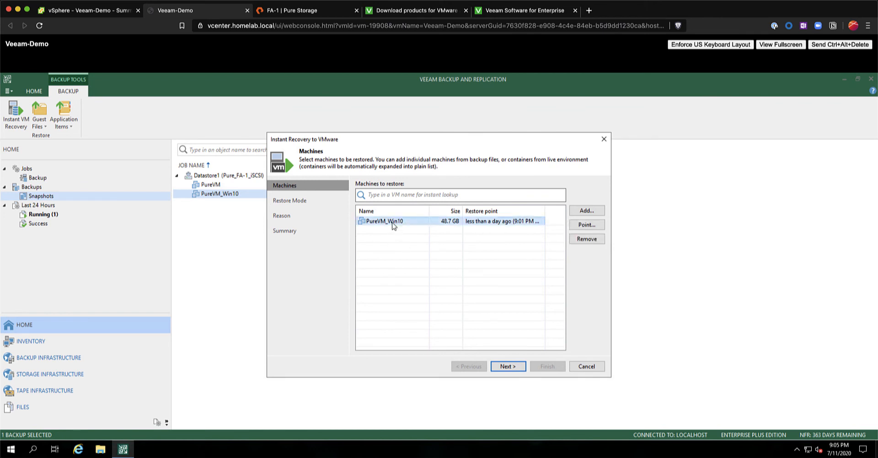
{"action": "left_click", "coordinate": [514, 370]}
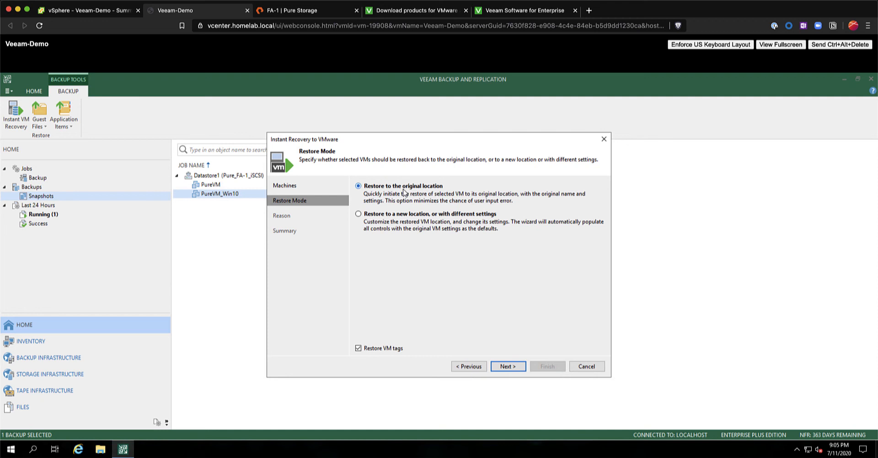
{"action": "left_click", "coordinate": [370, 219]}
{"action": "left_click", "coordinate": [507, 367]}
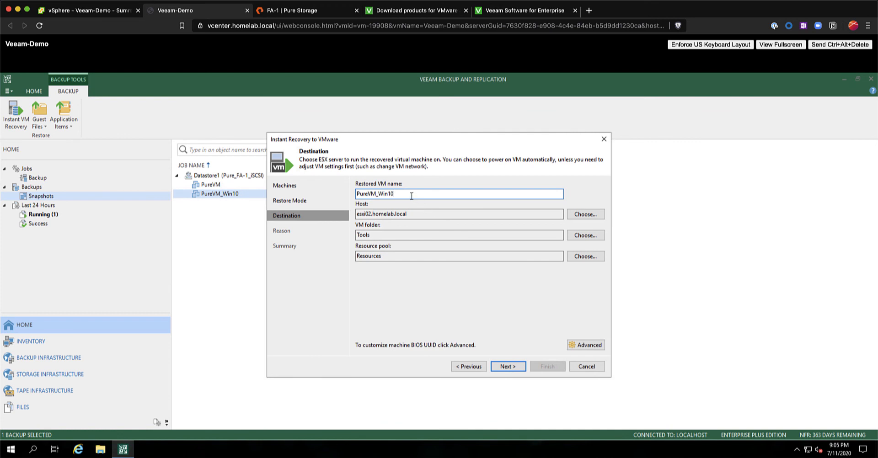
Name the recovered machine PureVM_Win10_restored, leave the restore reason blank, and enable powering on the target VM after restoring.
{"action": "type", "text": "_restored"}
{"action": "left_click", "coordinate": [511, 367]}
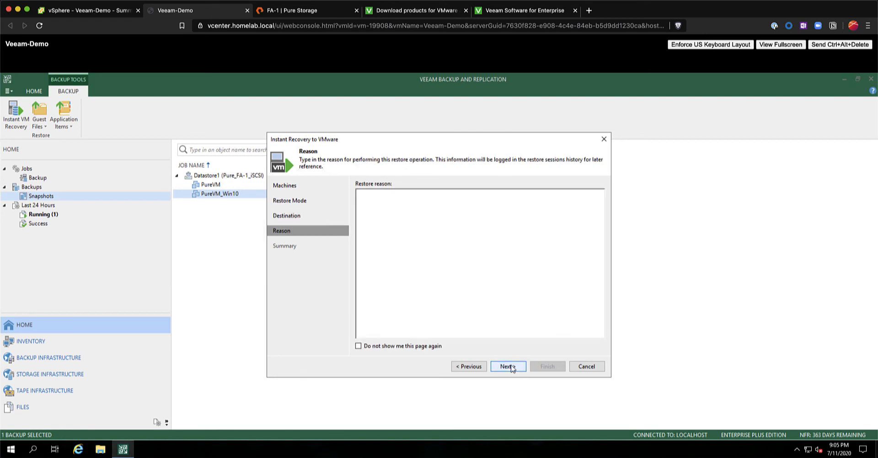
{"action": "left_click", "coordinate": [511, 367]}
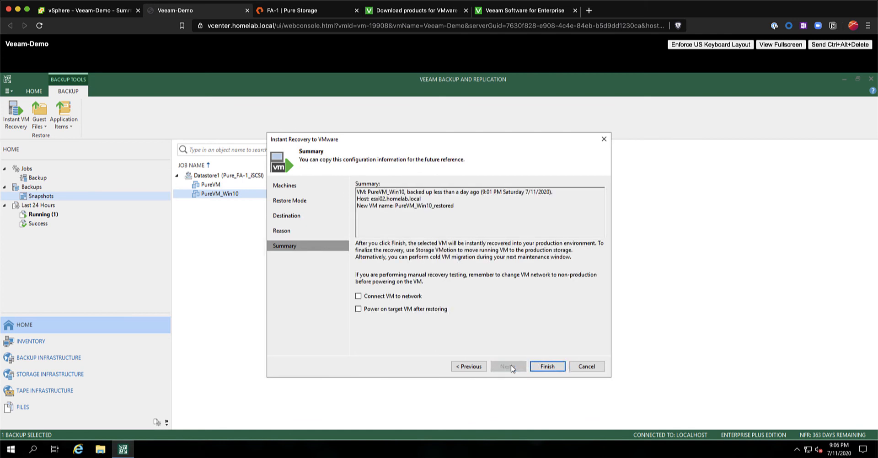
{"action": "left_click", "coordinate": [374, 311]}
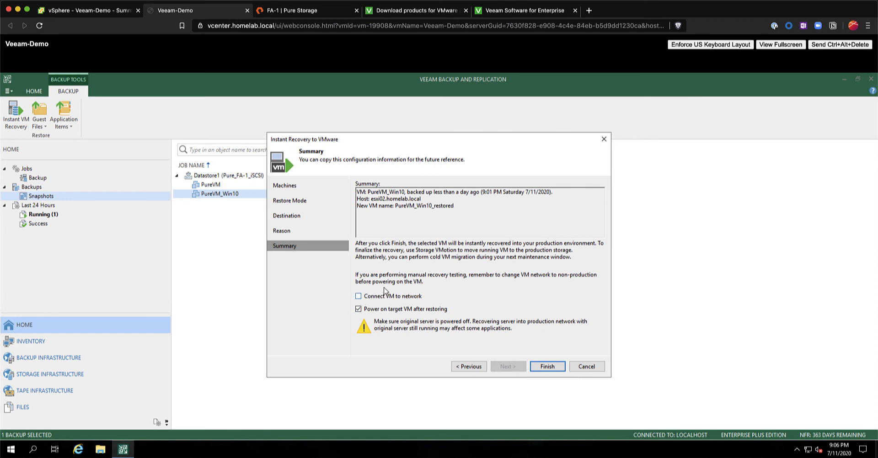
Run the instant recovery to completion, then display the mounted PureVM_Win10_restored in Instant Recovery with its full VM name readable.
{"action": "left_click", "coordinate": [543, 368]}
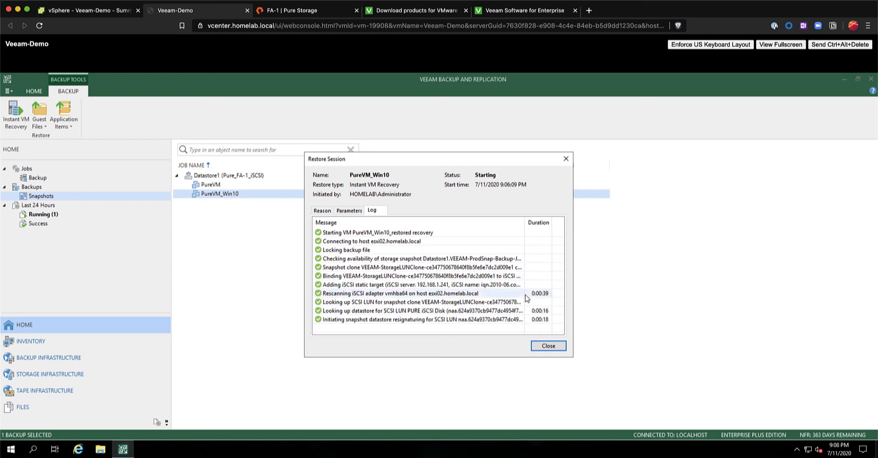
{"action": "left_click", "coordinate": [548, 347]}
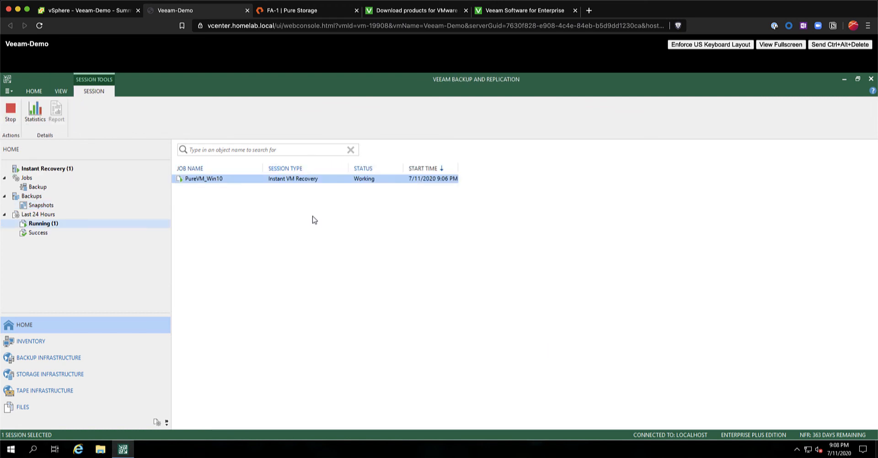
{"action": "left_click", "coordinate": [49, 173]}
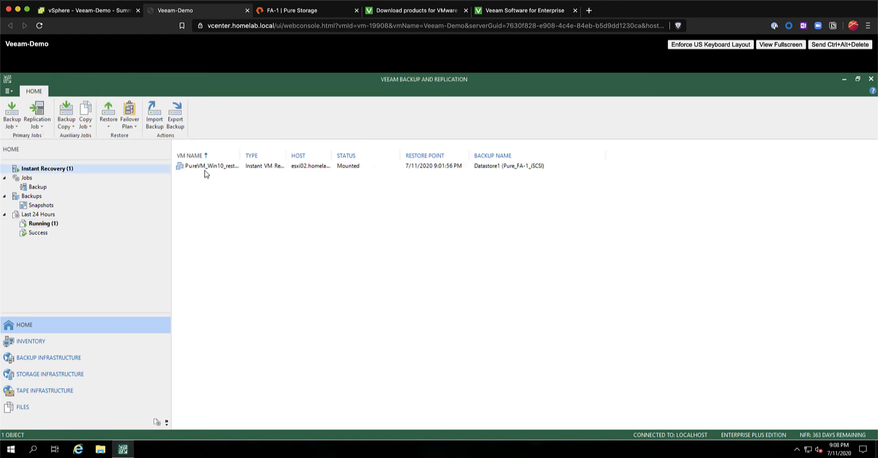
{"action": "left_click_drag", "start_coordinate": [241, 155], "coordinate": [272, 155]}
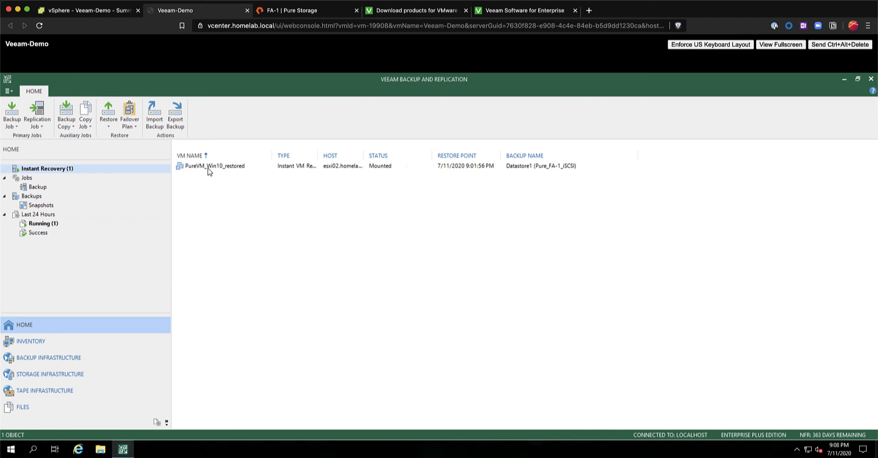
Check the FA-1 volumes for the snapshot clone and view the summary of PureVM_Win10_restored in vSphere's Tools folder.
{"action": "left_click", "coordinate": [291, 11]}
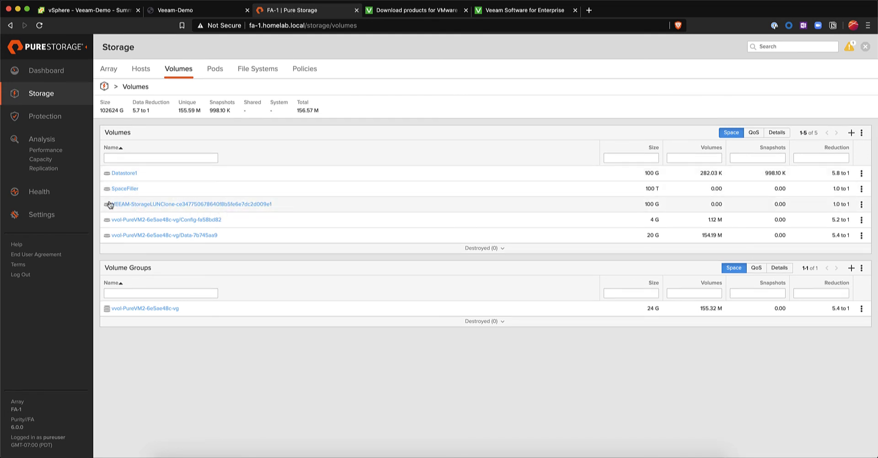
{"action": "left_click", "coordinate": [83, 11]}
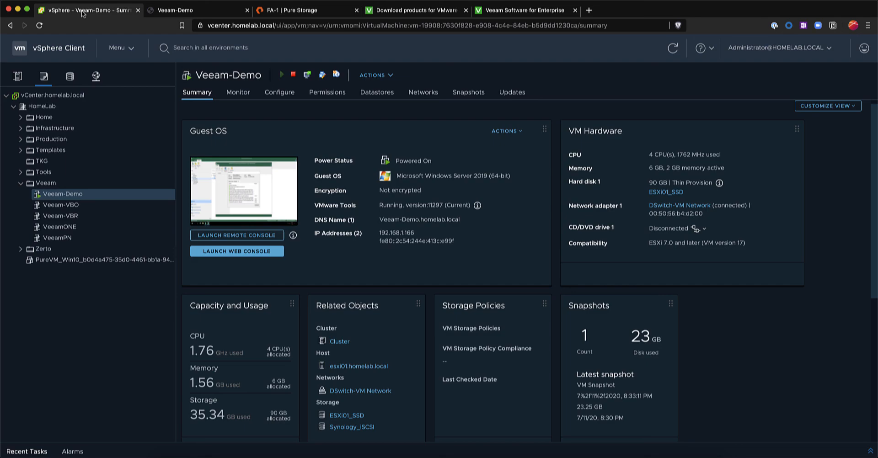
{"action": "left_click", "coordinate": [21, 171]}
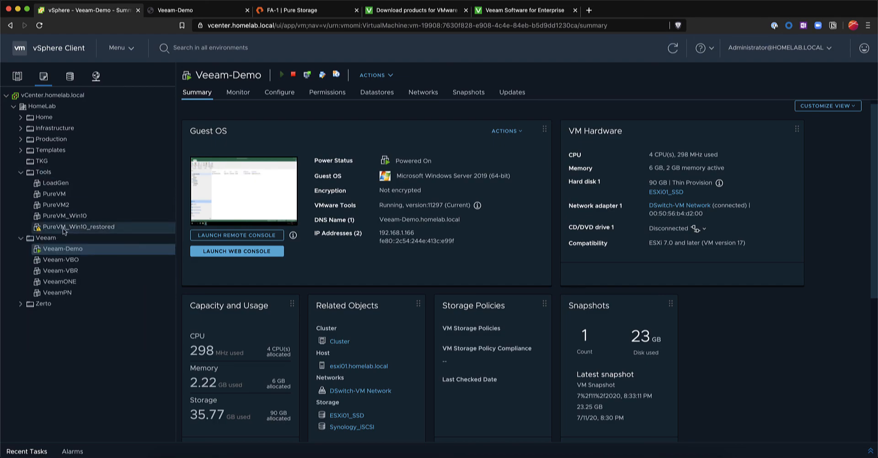
{"action": "left_click", "coordinate": [105, 226]}
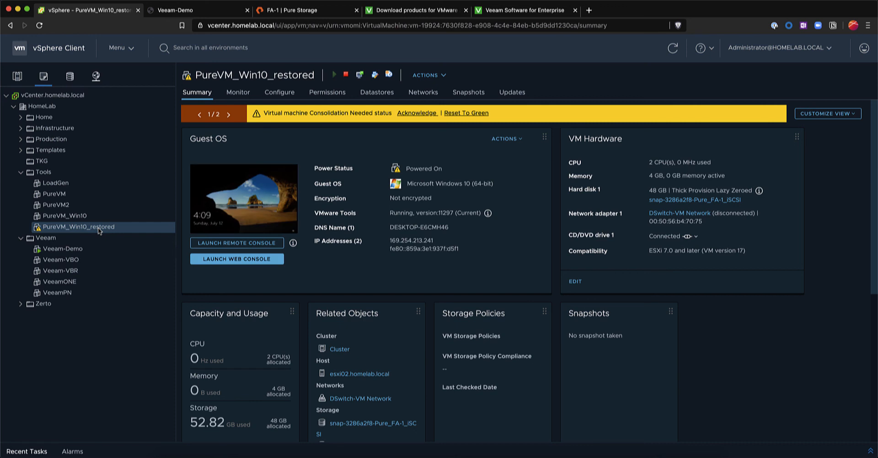
Open the web console of PureVM_Win10_restored, bring up the Windows sign-in screen, and return to the VM summary in vSphere.
{"action": "left_click", "coordinate": [226, 260]}
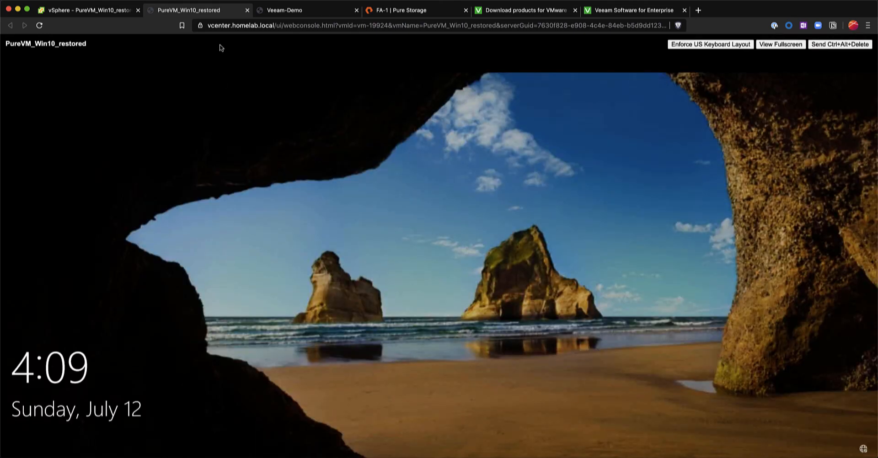
{"action": "left_click", "coordinate": [831, 48]}
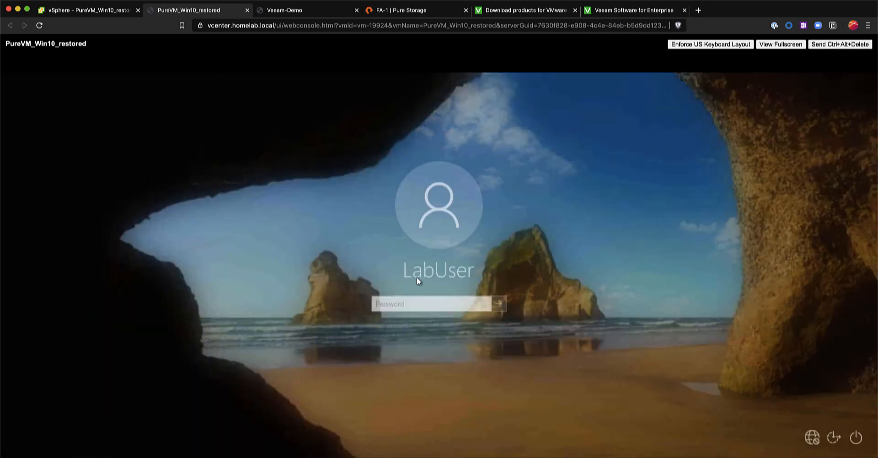
{"action": "key", "text": "Return"}
{"action": "left_click", "coordinate": [113, 11]}
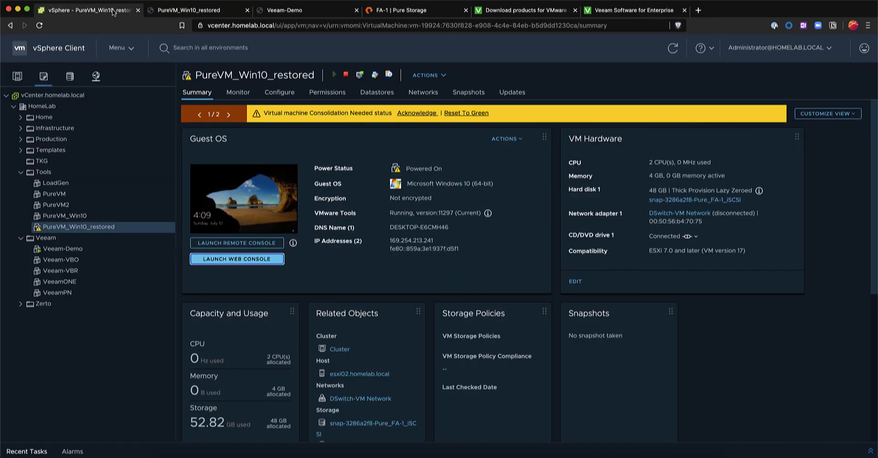
In Veeam, stop publishing the instantly recovered PureVM_Win10_restored and close the dismount log.
{"action": "left_click", "coordinate": [288, 11]}
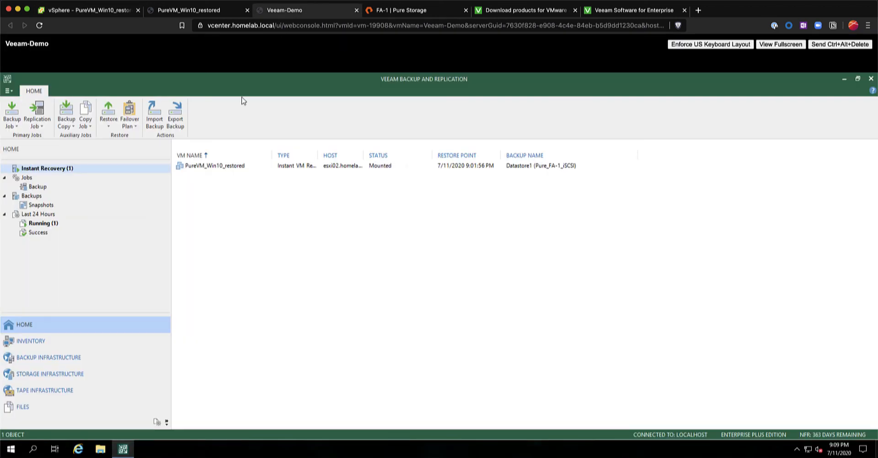
{"action": "left_click", "coordinate": [214, 168]}
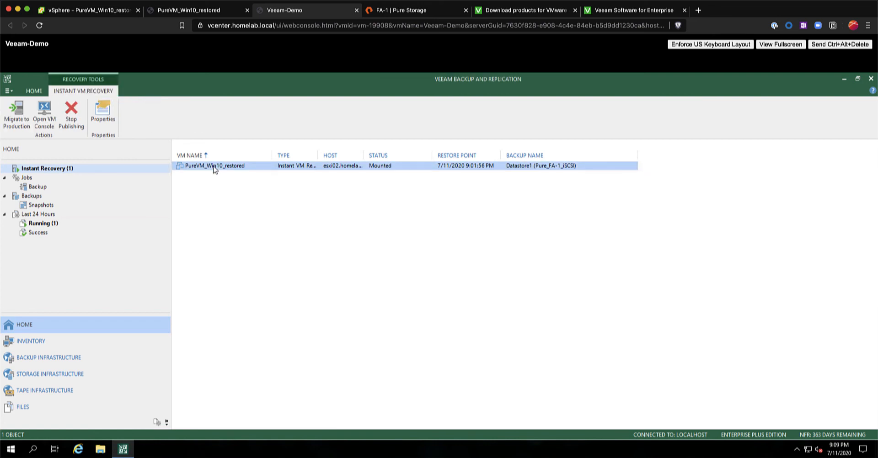
{"action": "left_click", "coordinate": [18, 125]}
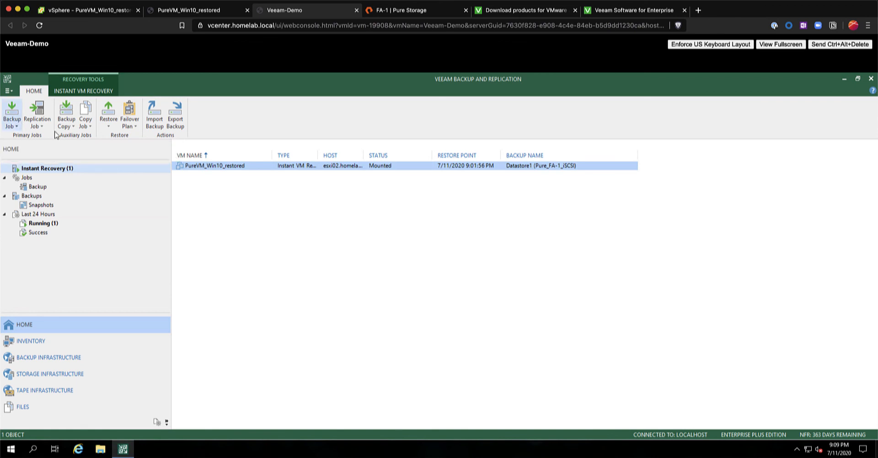
{"action": "right_click", "coordinate": [207, 170]}
{"action": "left_click", "coordinate": [231, 193]}
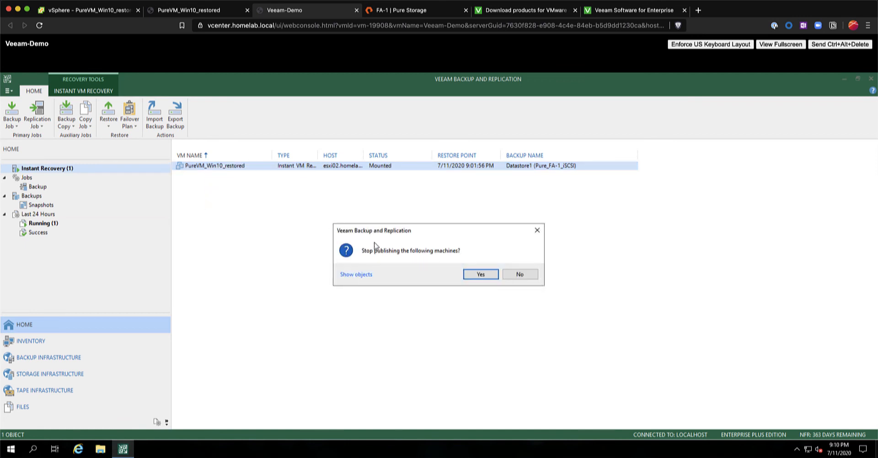
{"action": "left_click", "coordinate": [480, 274]}
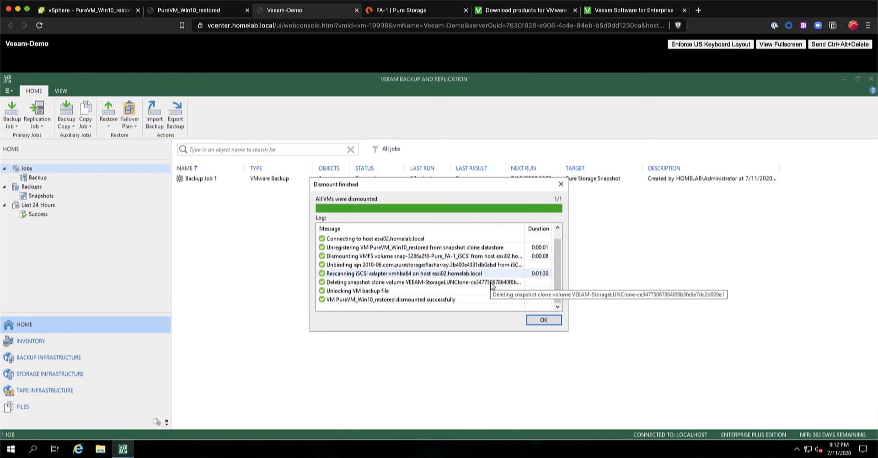
{"action": "left_click", "coordinate": [548, 322]}
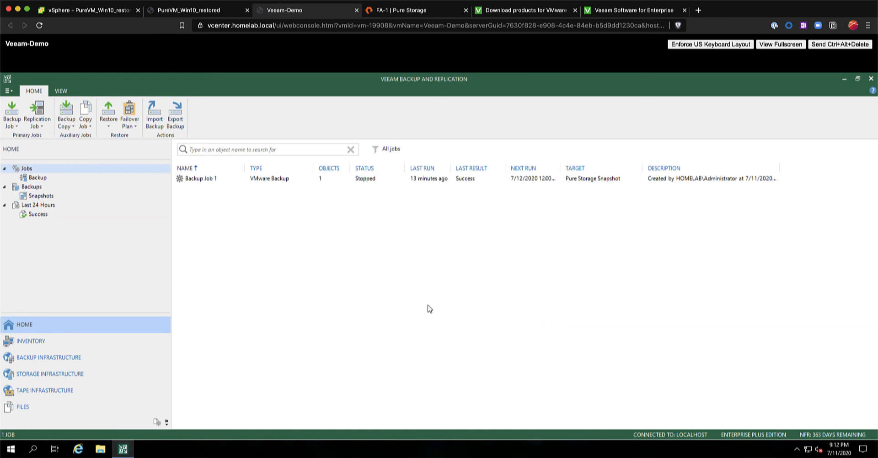